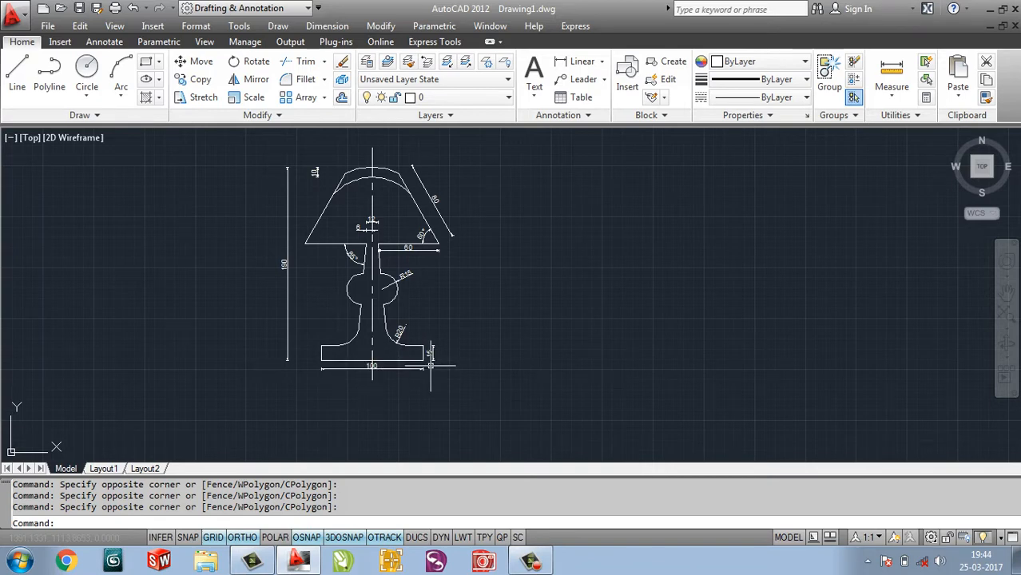
Draw a 190-unit vertical line straight down in the empty space to the right of the dimensioned lamp
scroll(380, 377, "up", 6)
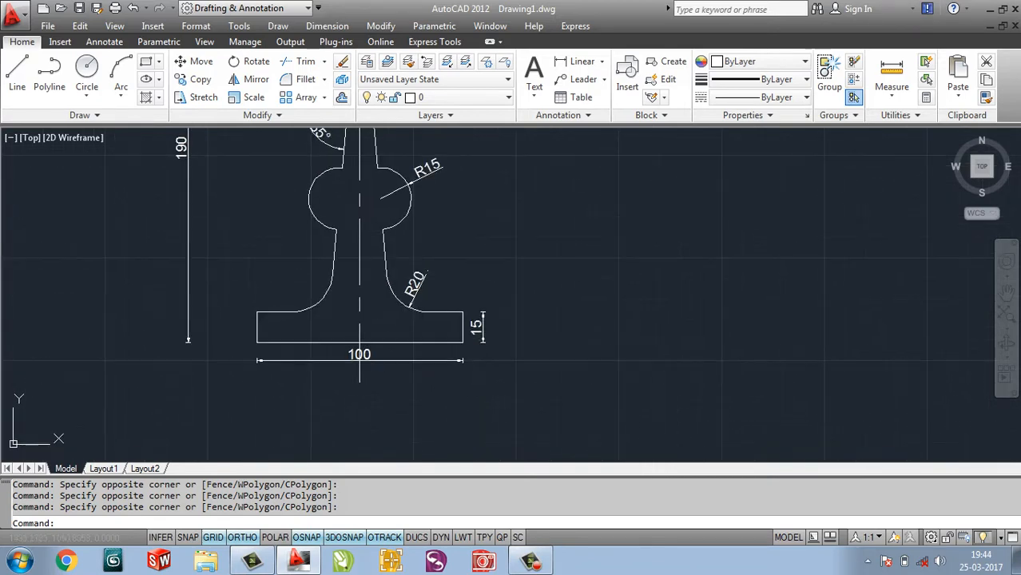
scroll(406, 368, "down", 5)
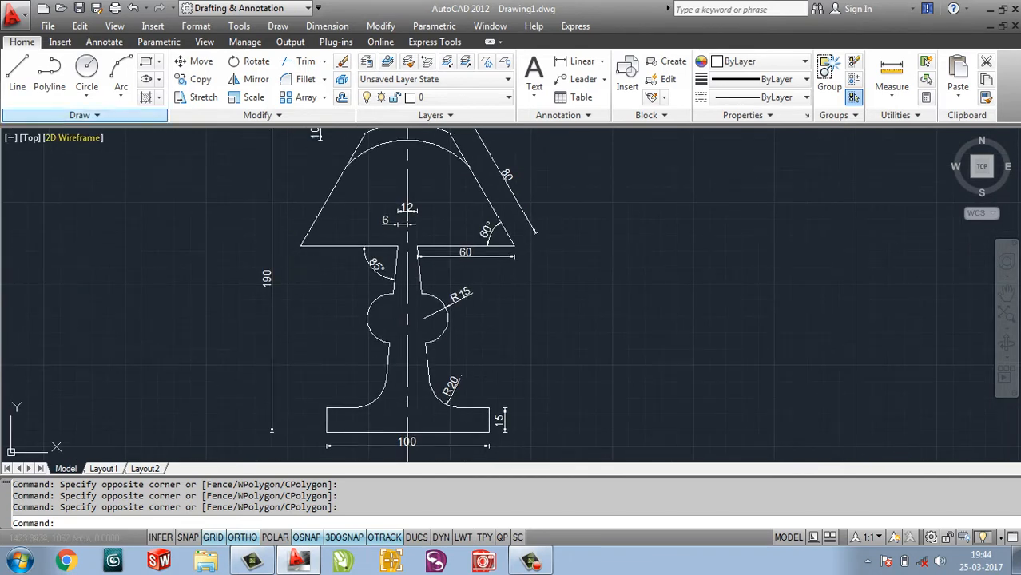
left_click(17, 72)
scroll(529, 315, "down", 2)
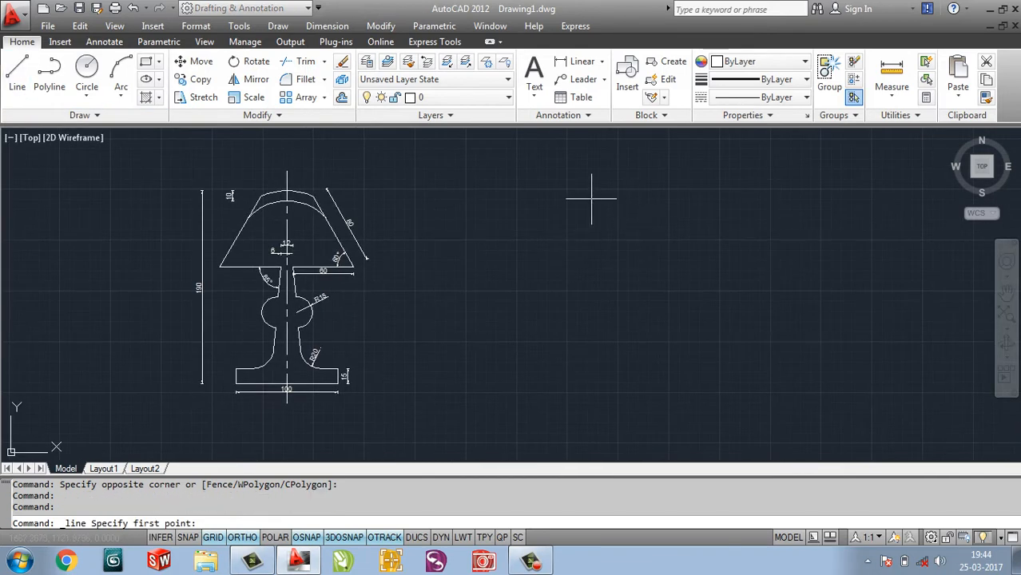
left_click(587, 166)
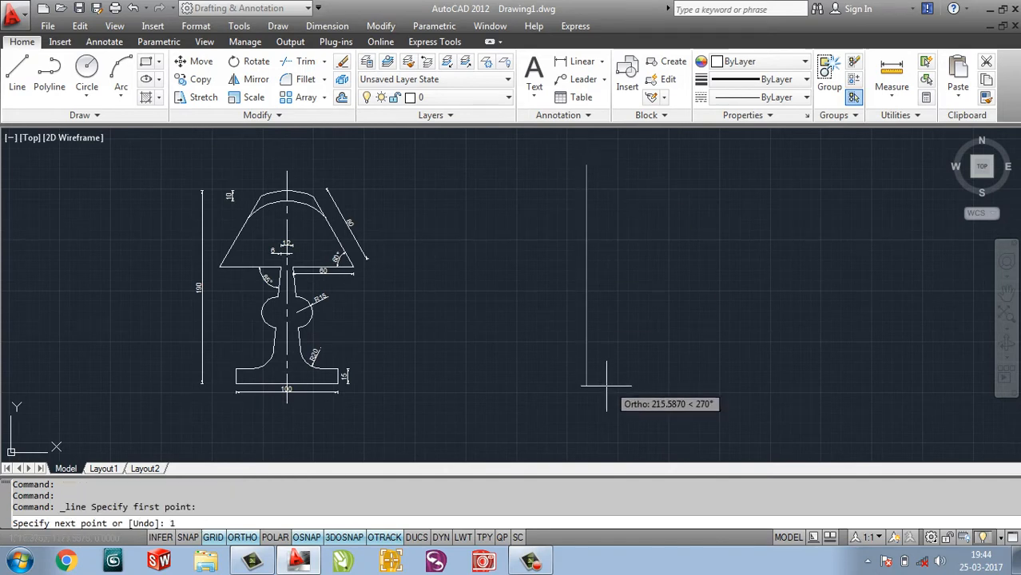
type("190")
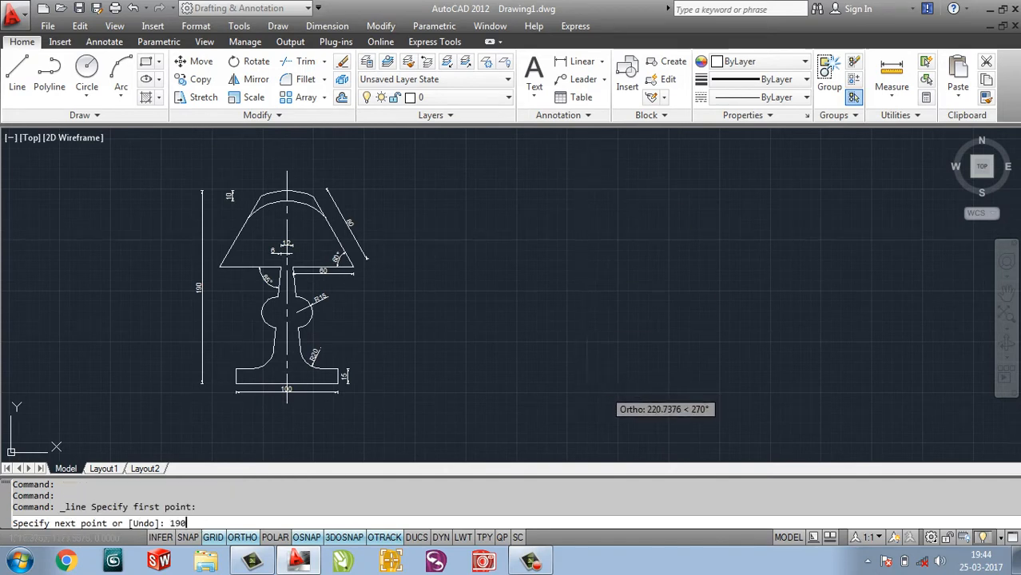
key("Return")
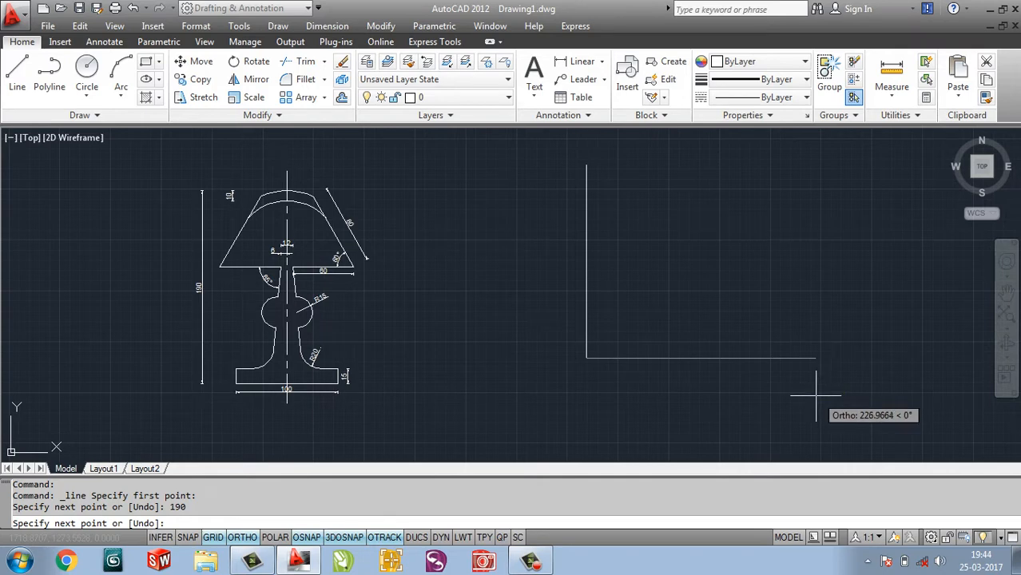
Continue the line from the vertical's lower end 50 and another 15 units right, 15 units up, and back to the vertical line
type("50")
key("Return")
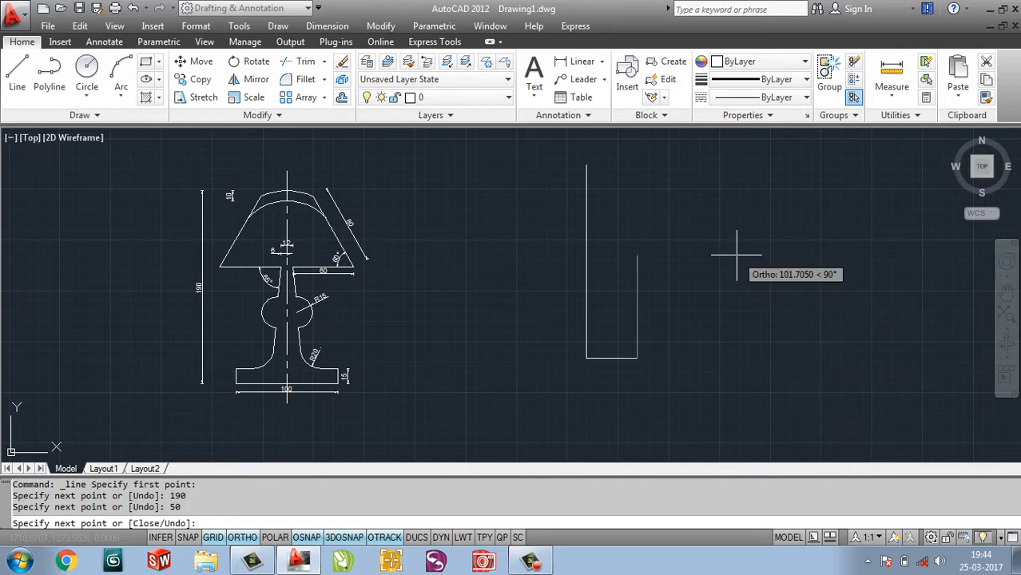
type("15")
key("Return")
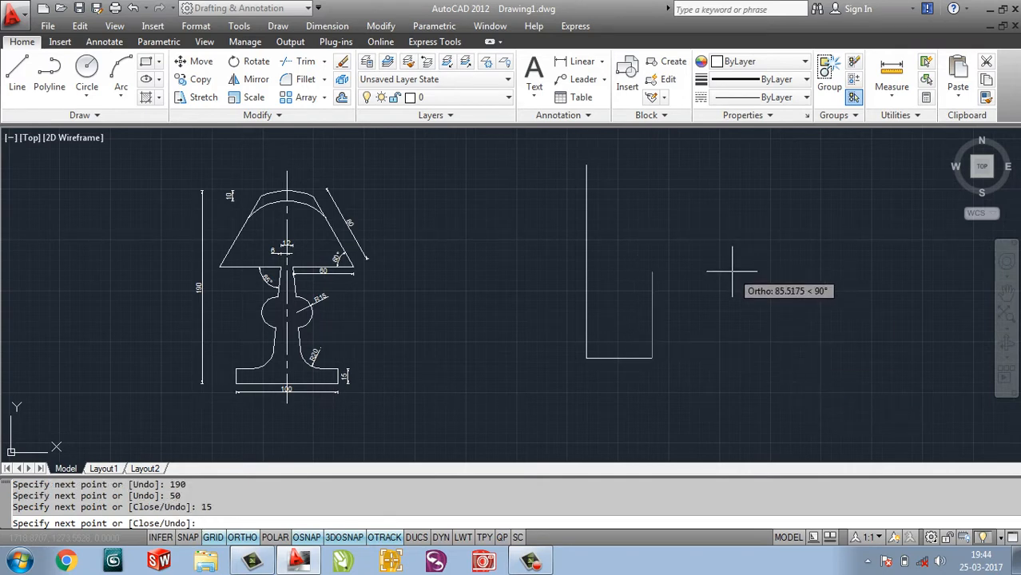
scroll(345, 372, "up", 6)
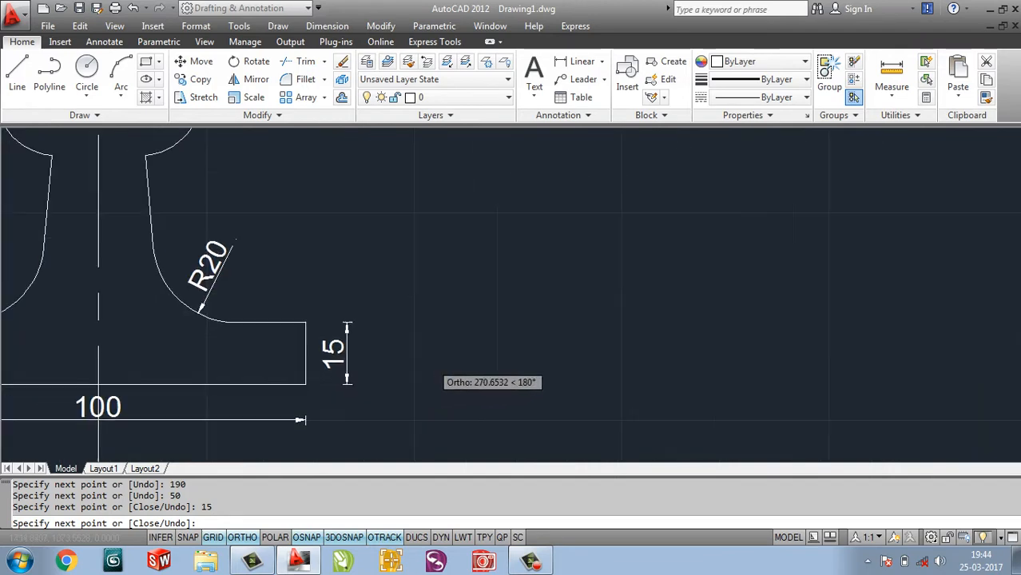
scroll(429, 339, "down", 6)
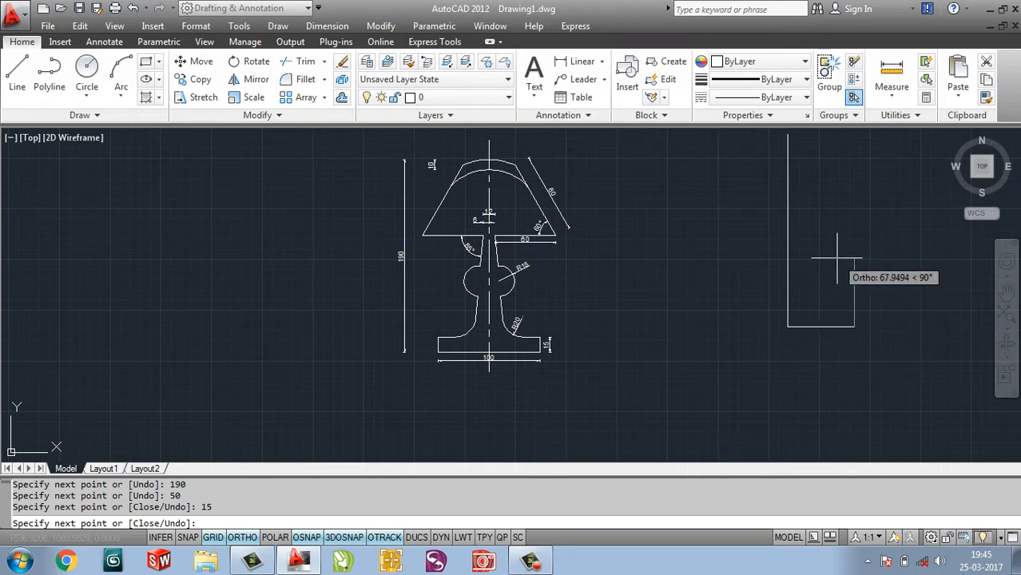
type("5")
key("Return")
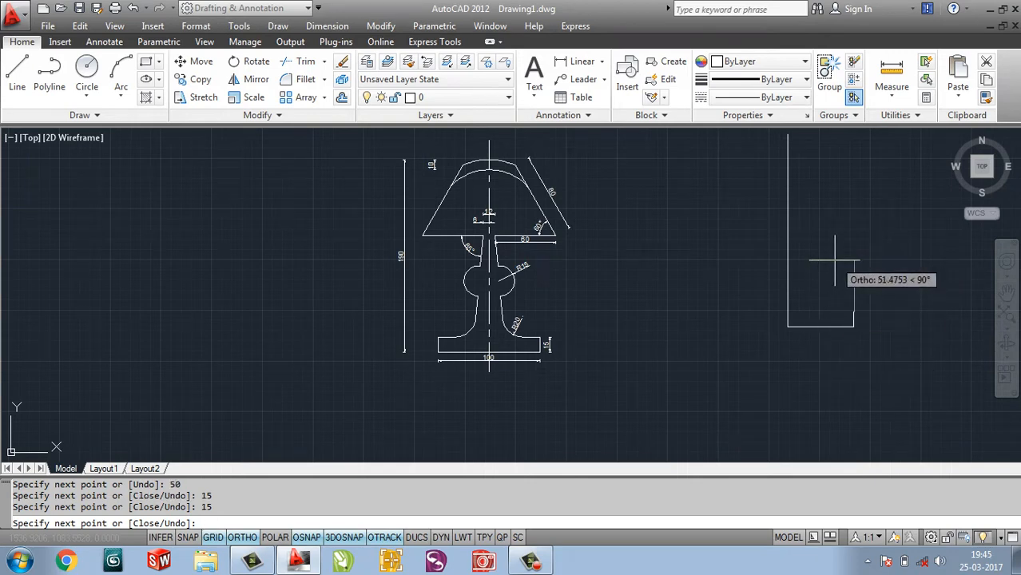
left_click(788, 312)
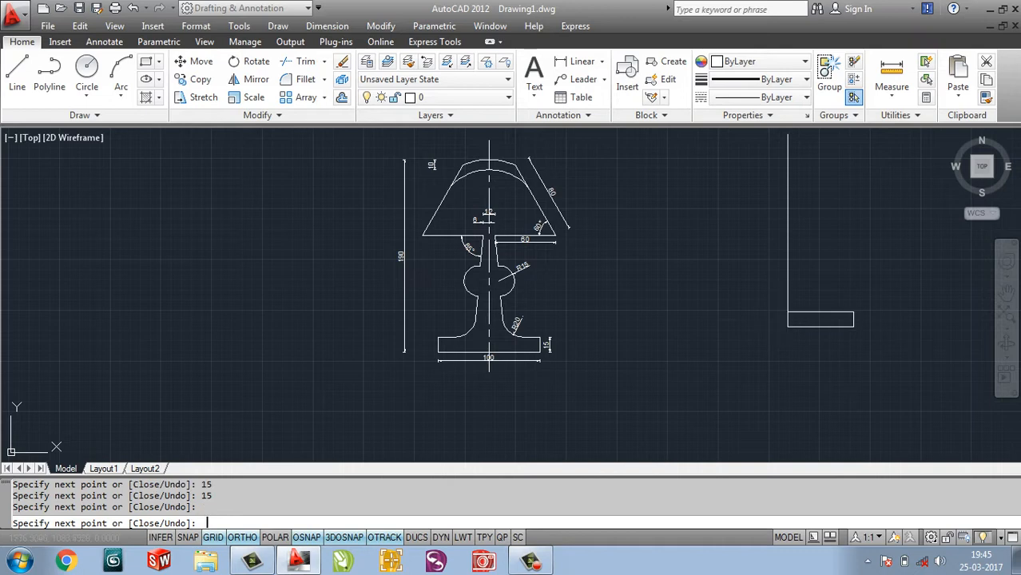
key("Return")
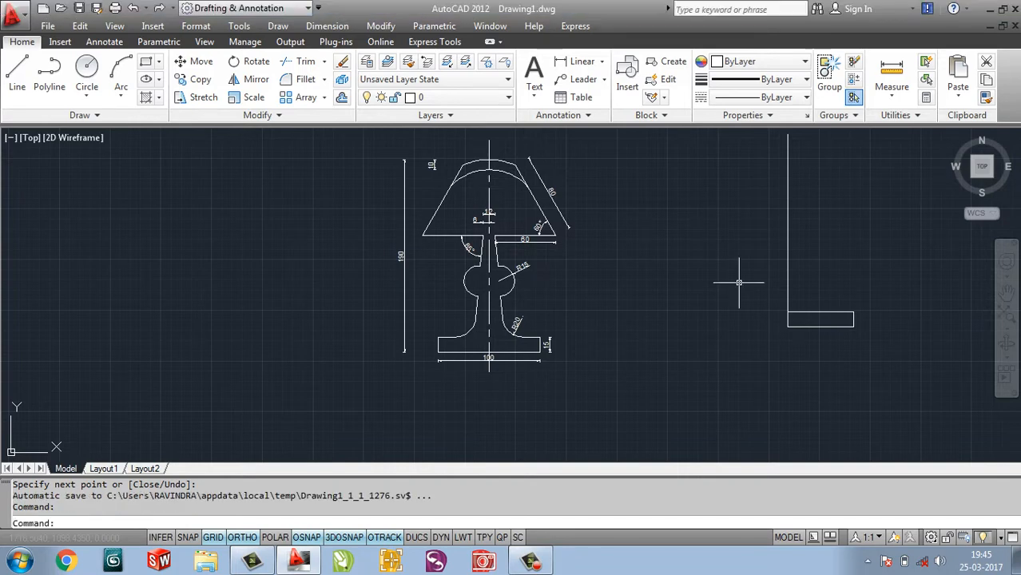
Add a vertical linear dimension for the lampshade's height, from its top point to its bottom edge, on the left side of the shade
middle_click_drag(725, 307, 715, 311)
middle_click_drag(774, 284, 652, 331)
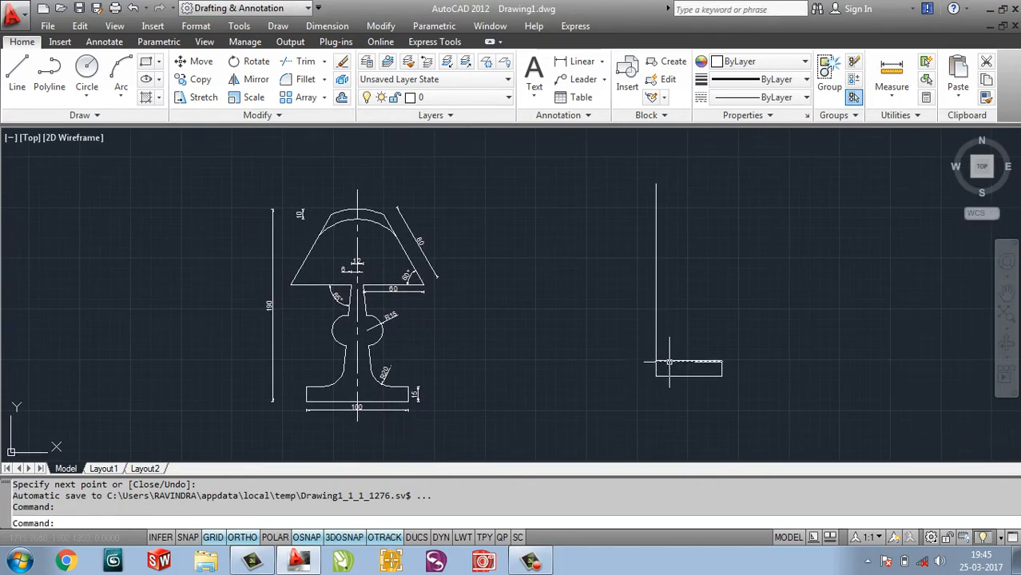
middle_click_drag(669, 362, 536, 380)
scroll(567, 364, "up", 1)
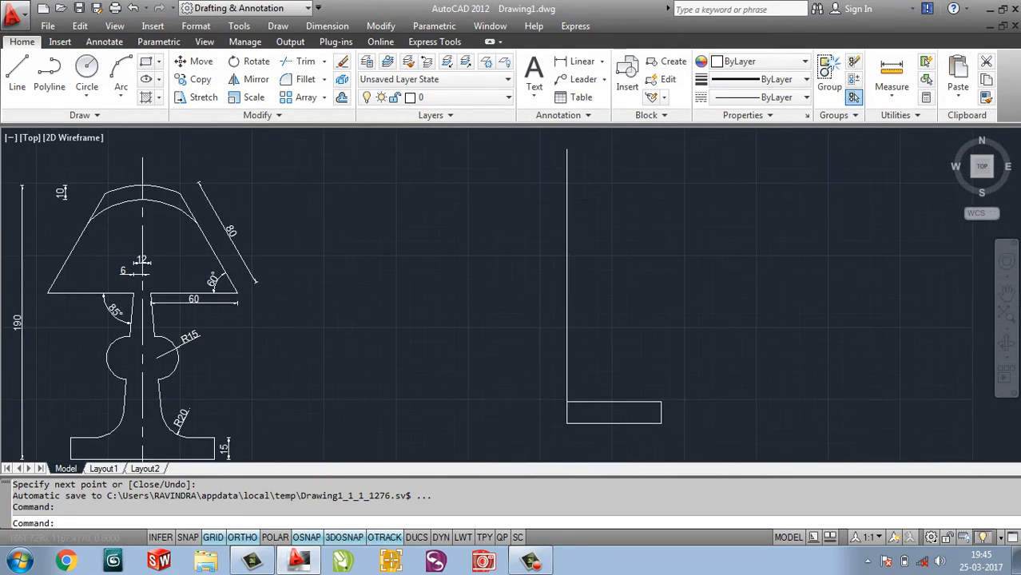
scroll(140, 294, "up", 1)
mouse_move(164, 303)
middle_mouse_down()
mouse_move(278, 299)
mouse_move(456, 251)
mouse_move(443, 270)
middle_mouse_up()
scroll(446, 258, "down", 2)
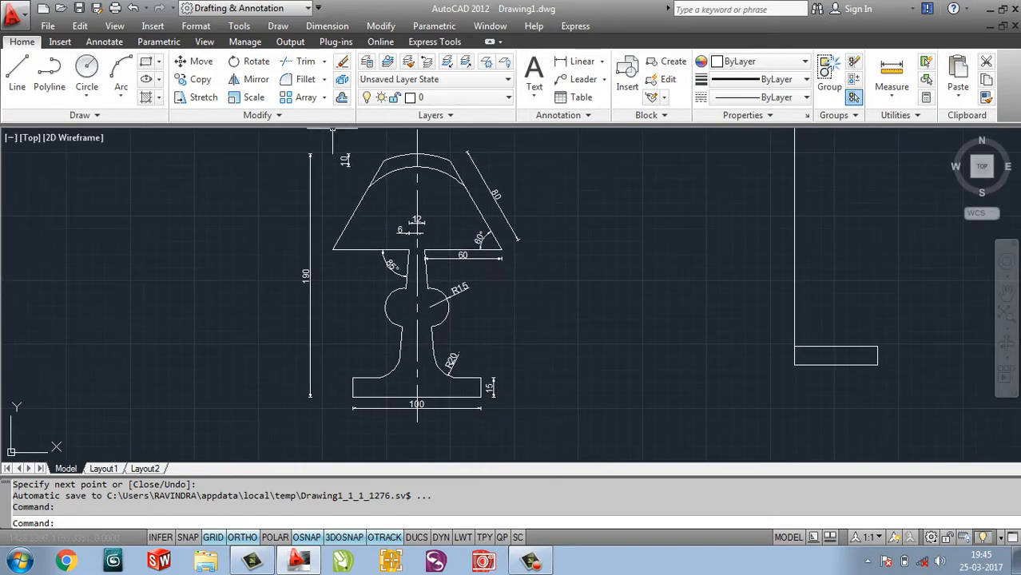
left_click(579, 62)
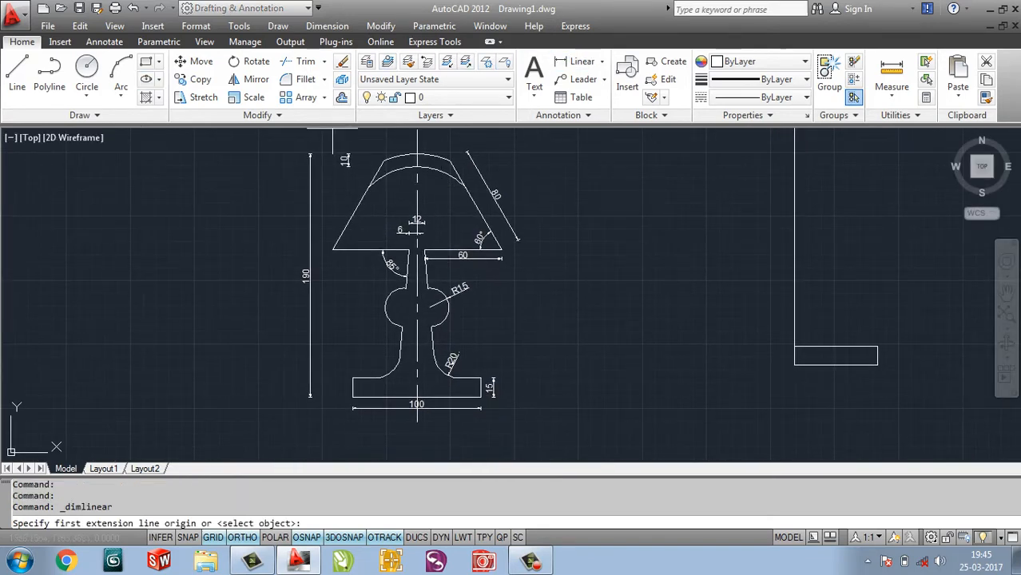
left_click(417, 153)
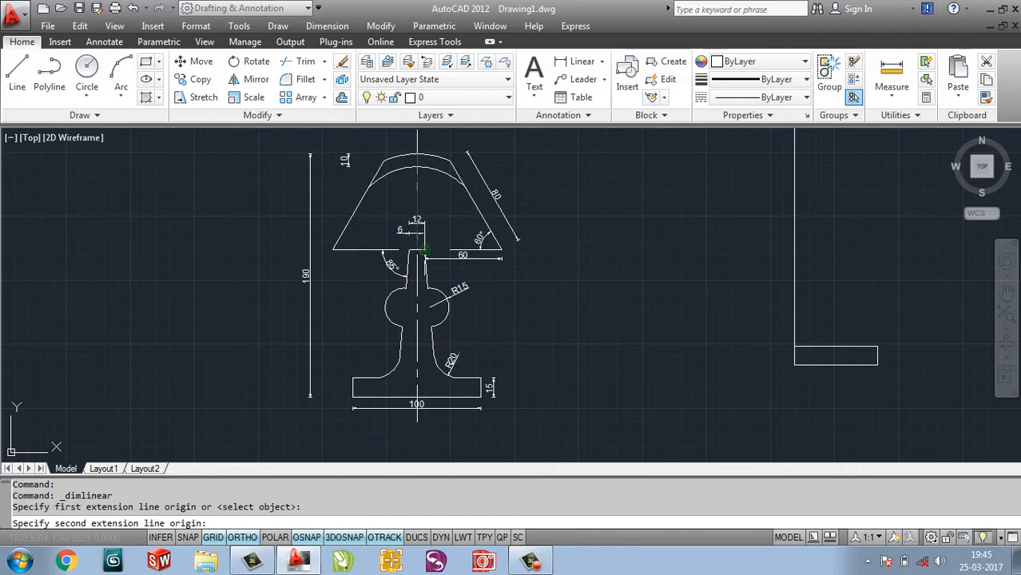
left_click(424, 250)
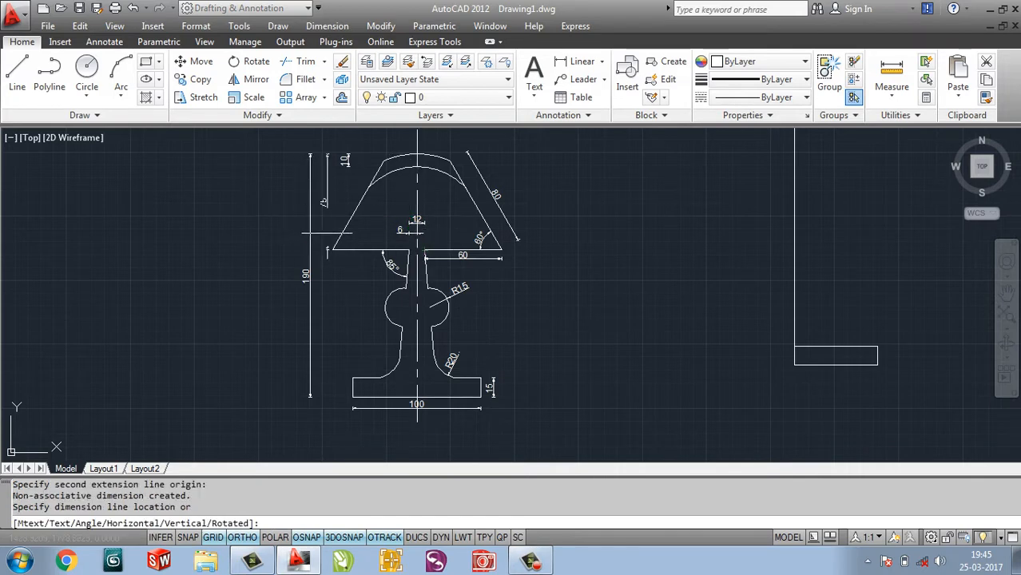
left_click(328, 233)
scroll(333, 209, "up", 4)
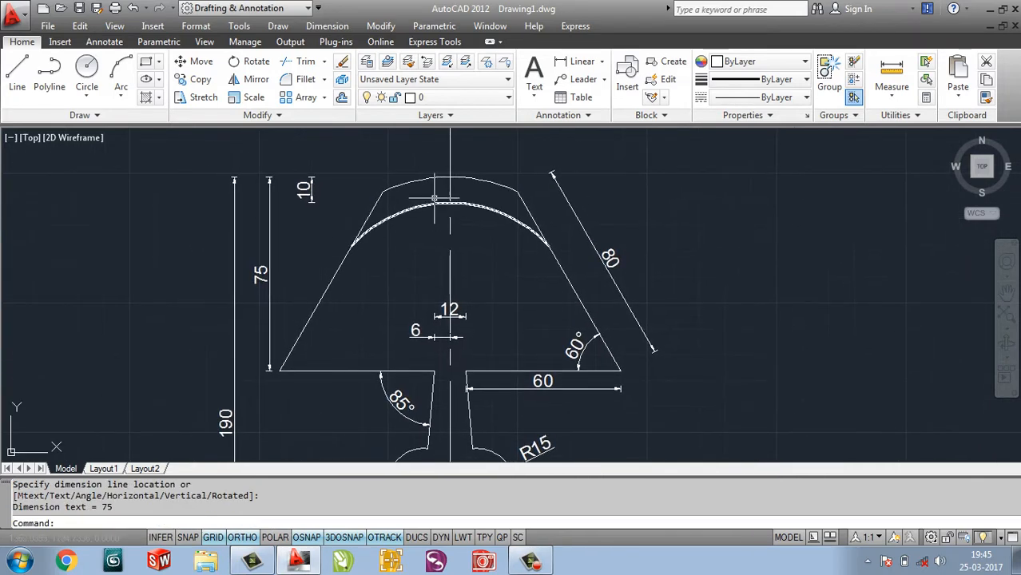
scroll(356, 240, "down", 4)
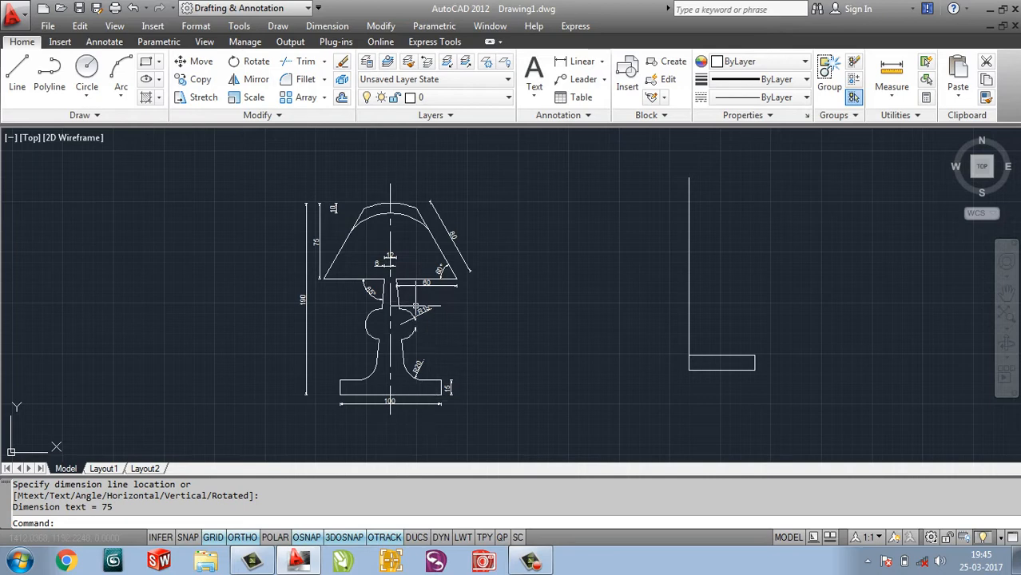
Offset the new outline's bottom horizontal line upward by 115 units
middle_click_drag(597, 308, 383, 289)
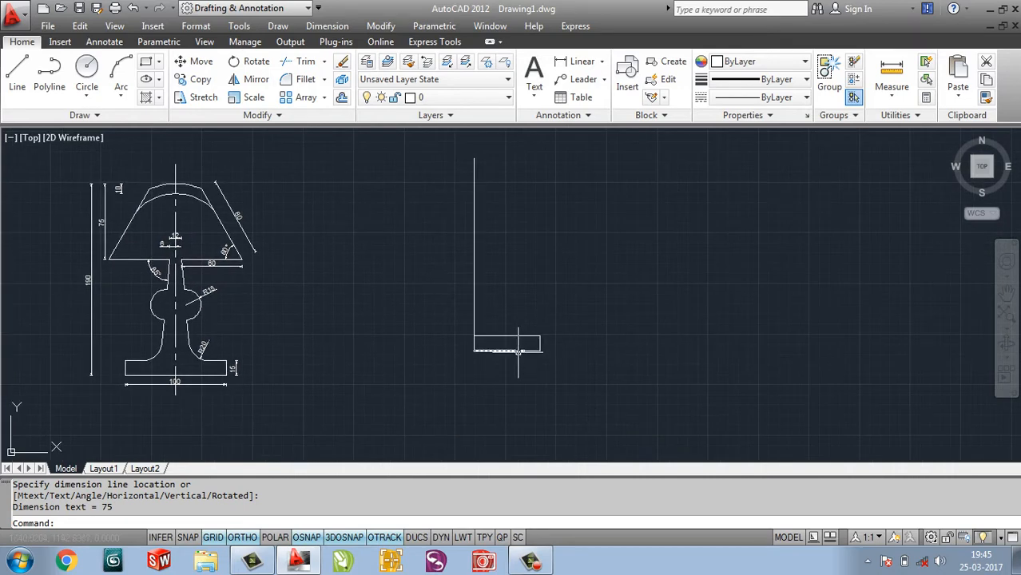
middle_click_drag(508, 321, 566, 345)
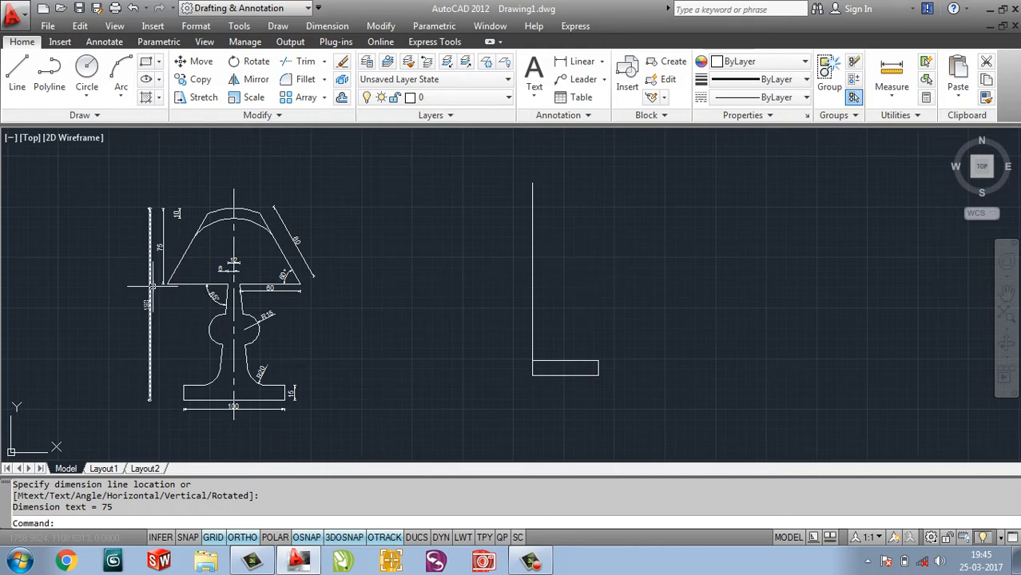
scroll(160, 296, "up", 3)
middle_click_drag(216, 300, 270, 333)
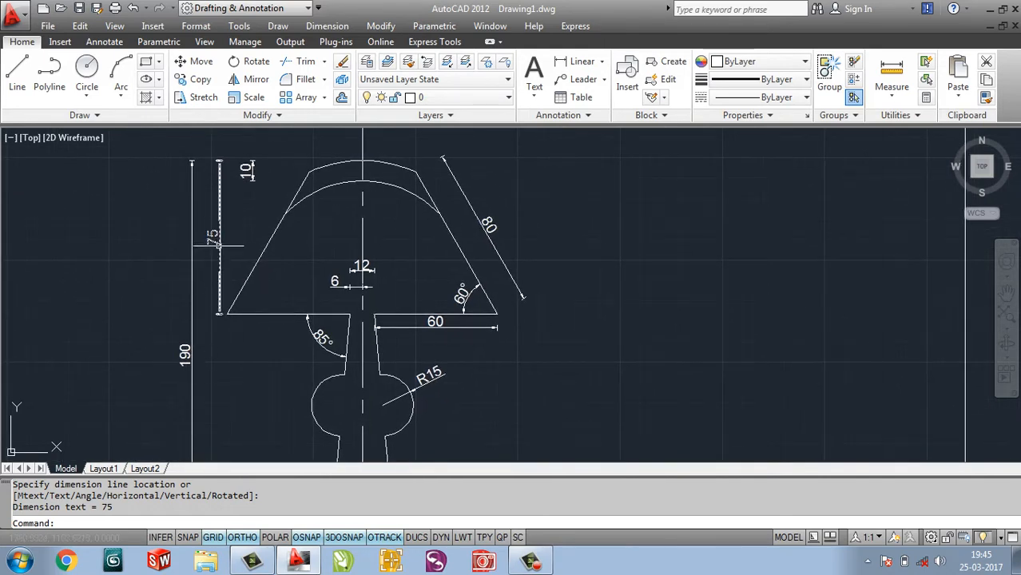
scroll(511, 332, "down", 2)
type("o")
key("Return")
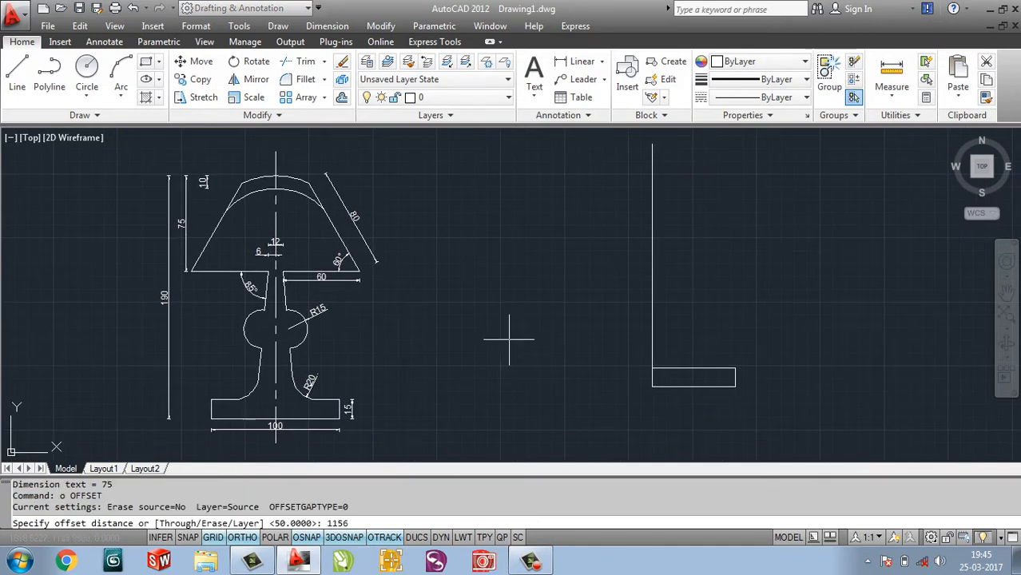
type("1156")
key("BackSpace")
key("Return")
left_click(684, 387)
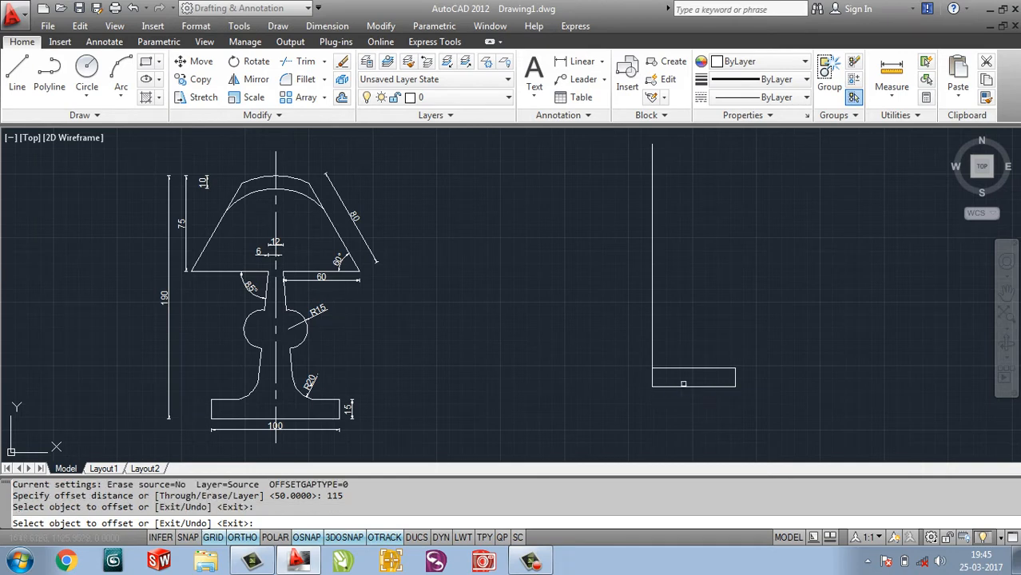
left_click(703, 281)
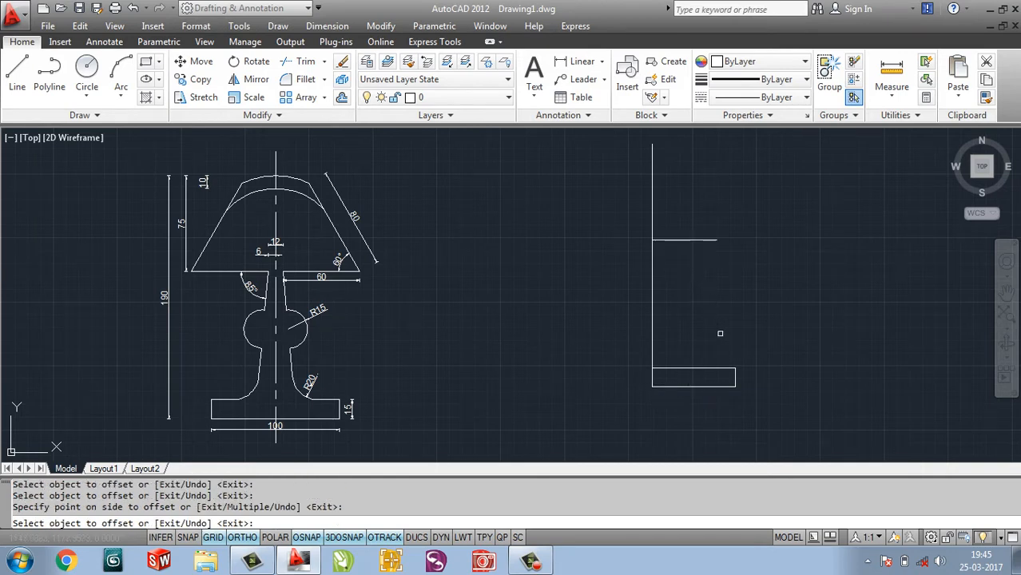
key("Escape")
key("Escape")
Erase the base outline and the offset horizontal line, keeping only the vertical line
left_click(692, 316)
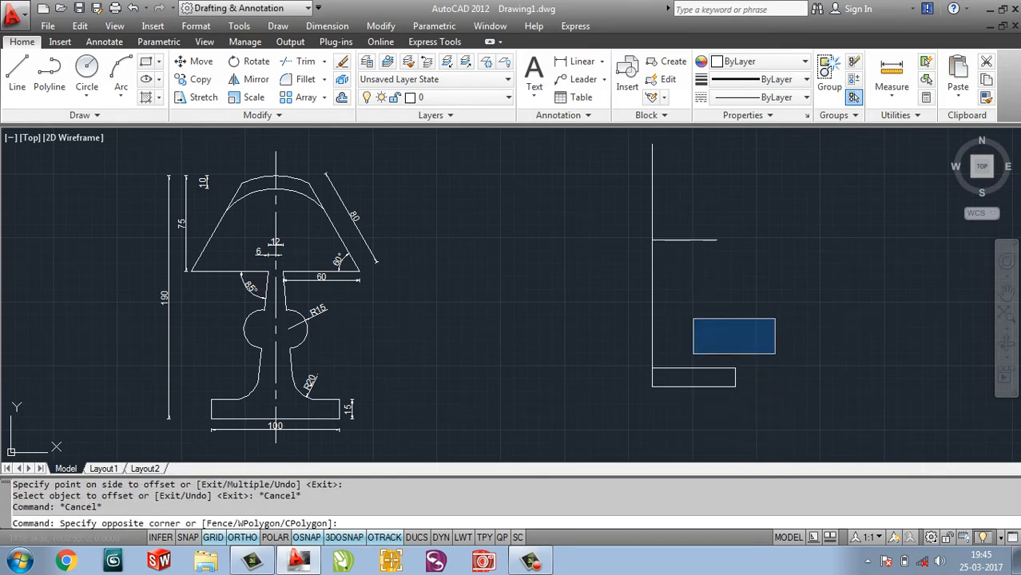
left_click(780, 410)
key("Delete")
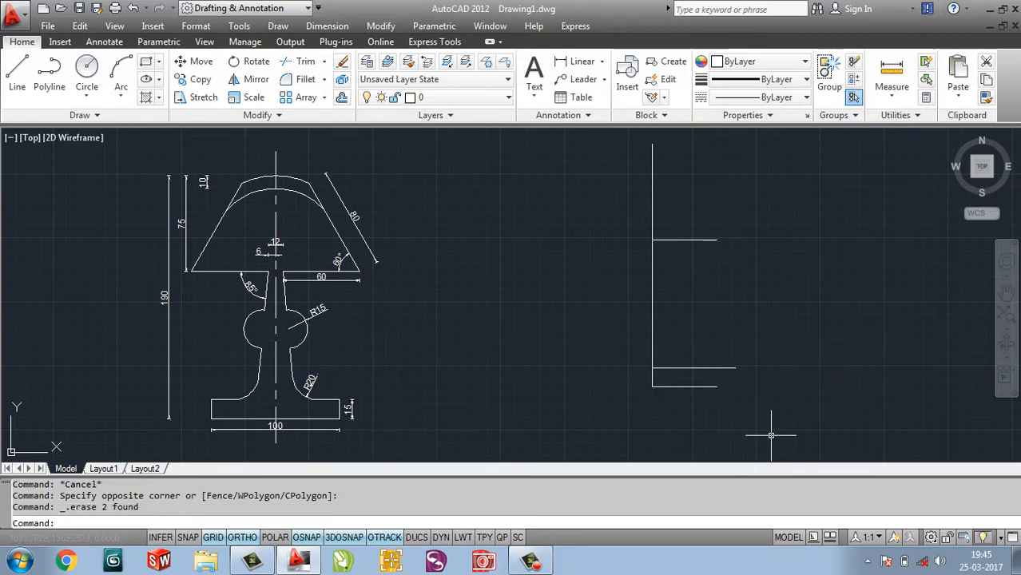
left_click(770, 438)
left_click(689, 205)
key("Delete")
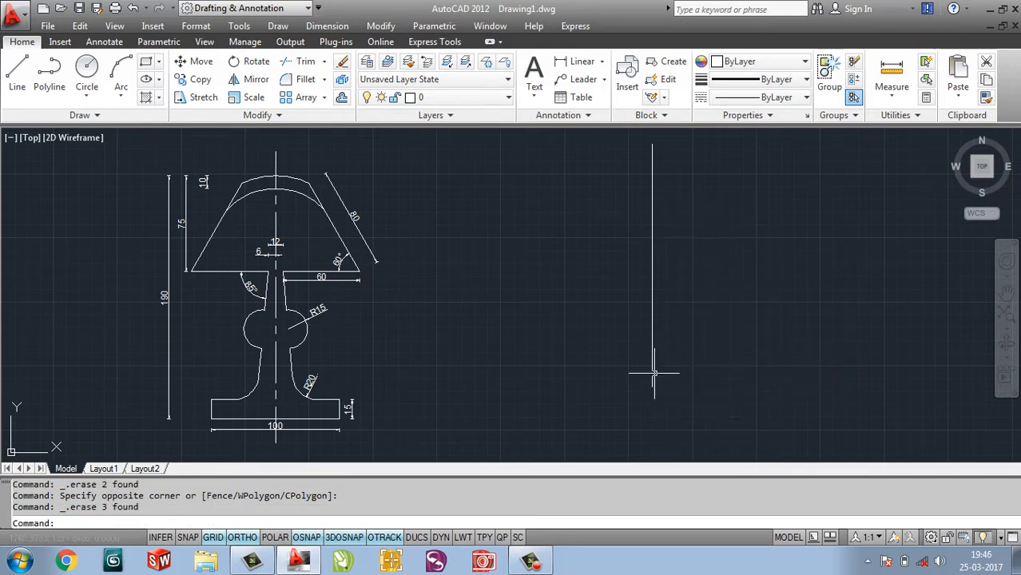
Draw a line from the vertical line's lower end 50 units horizontally to the right
type("l")
key("Return")
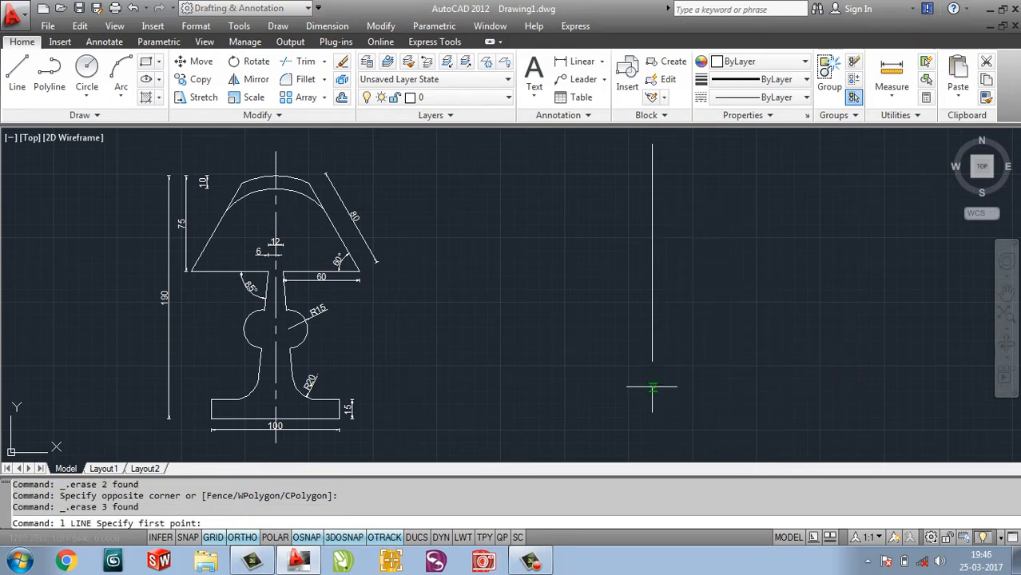
left_click(652, 387)
type("50")
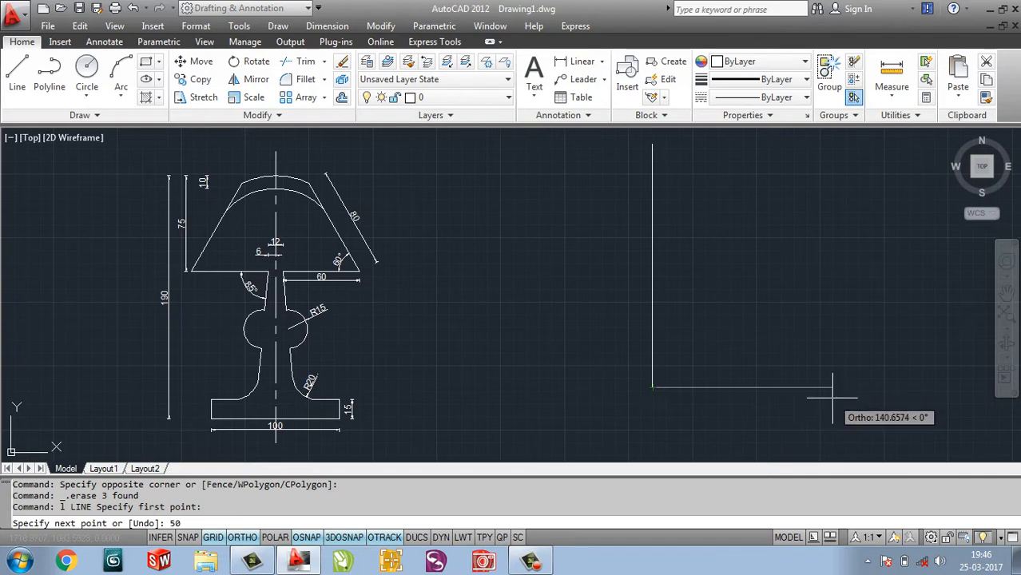
key("Return")
type("20")
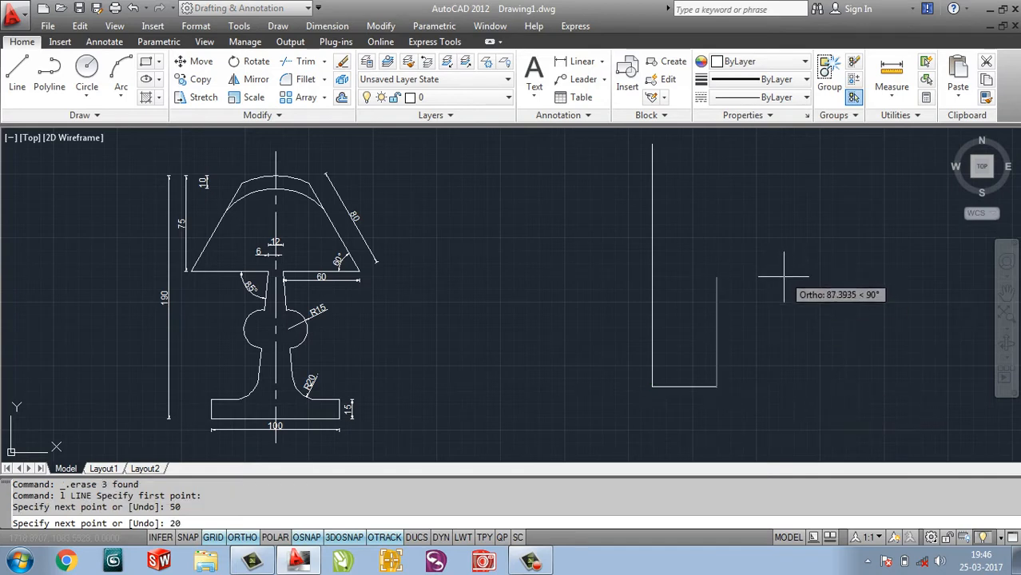
key("Return")
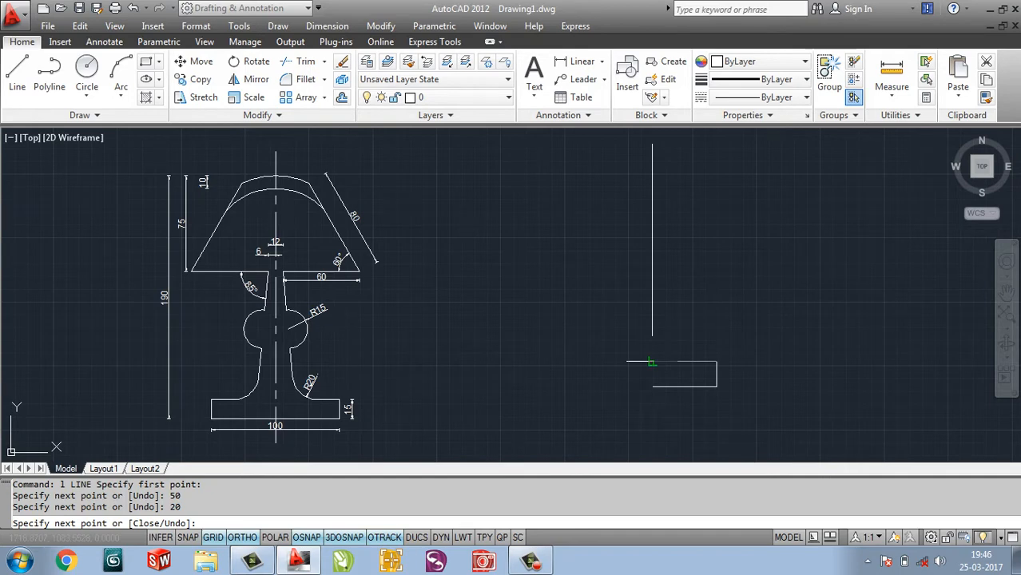
key("ctrl+z")
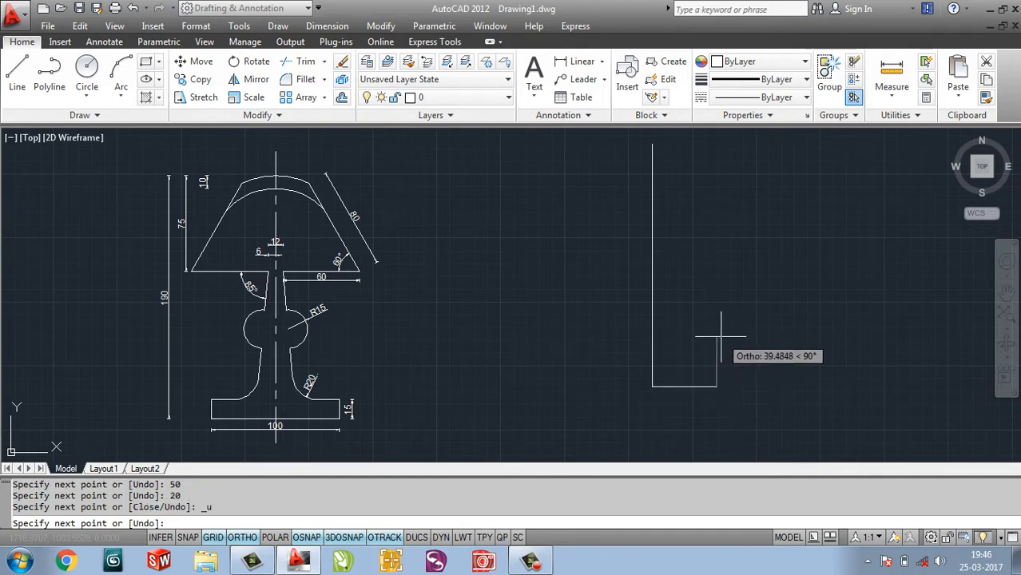
Continue the base outline 15 units straight up from the bottom line's outer end and back horizontally to the vertical axis
type("15")
key("Return")
left_click(652, 367)
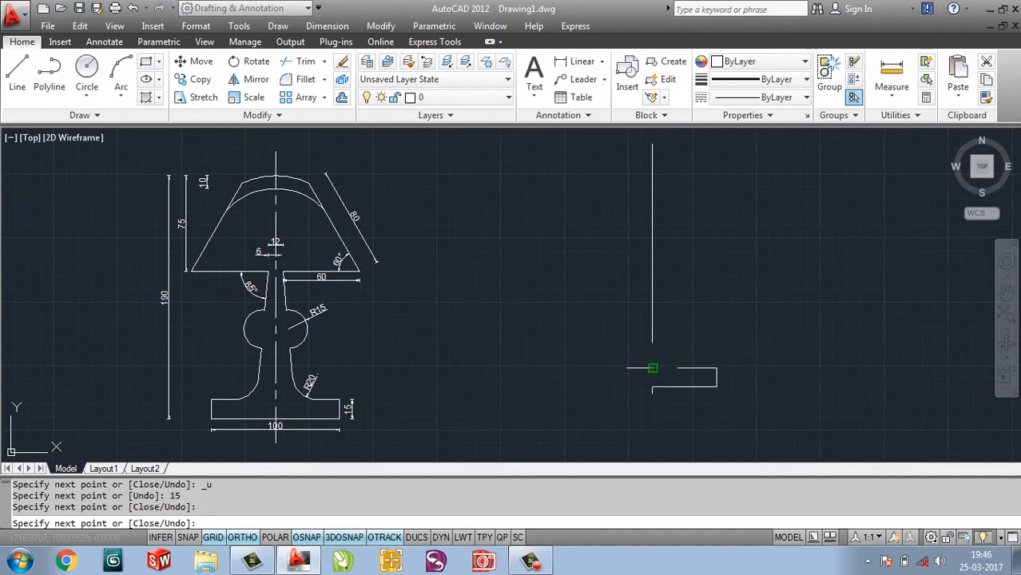
key("Return")
Offset the base's bottom horizontal line upward by 115 units
type("o")
key("Return")
type("11")
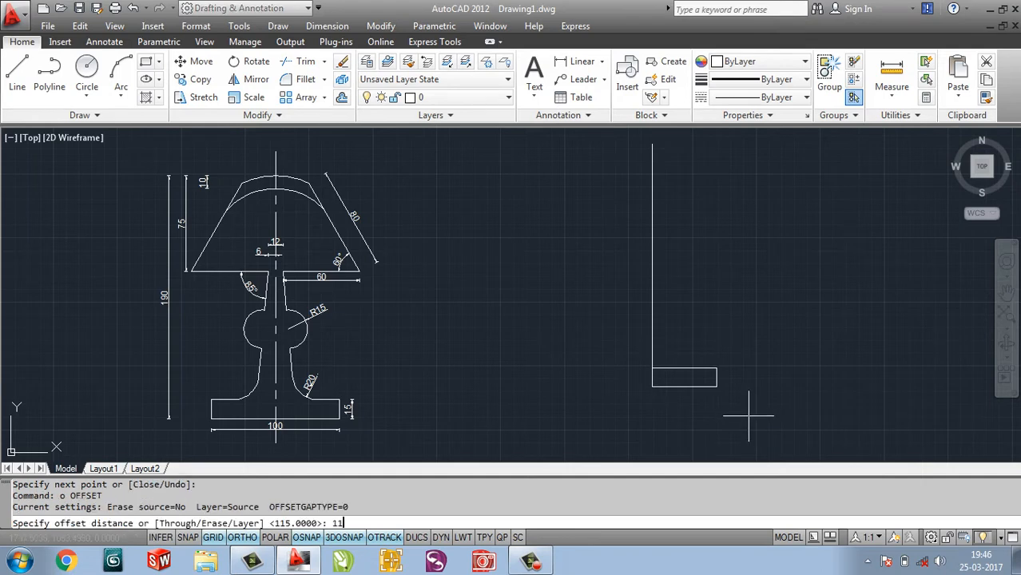
type("5")
key("Return")
left_click(696, 387)
left_click(721, 275)
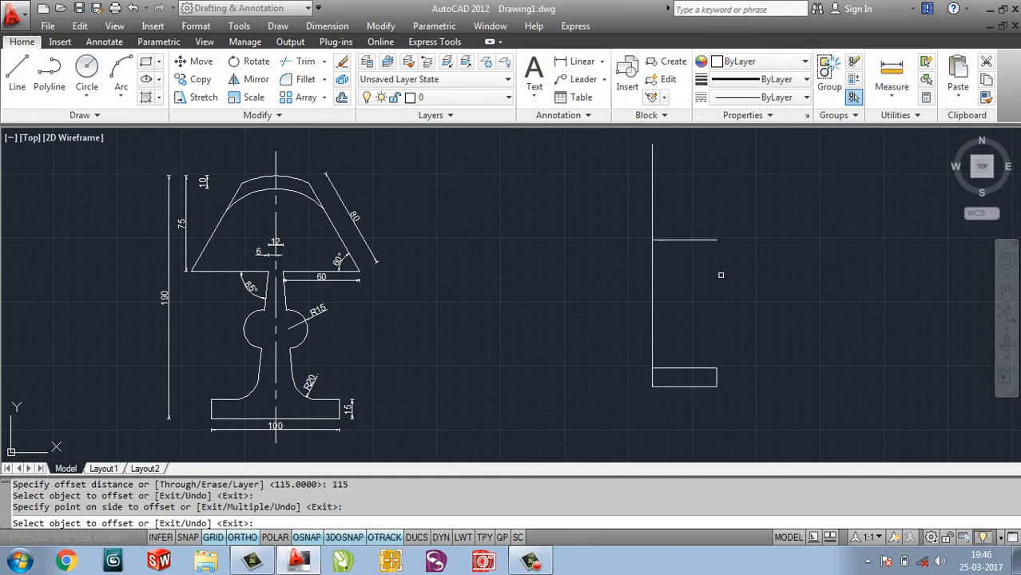
key("Escape")
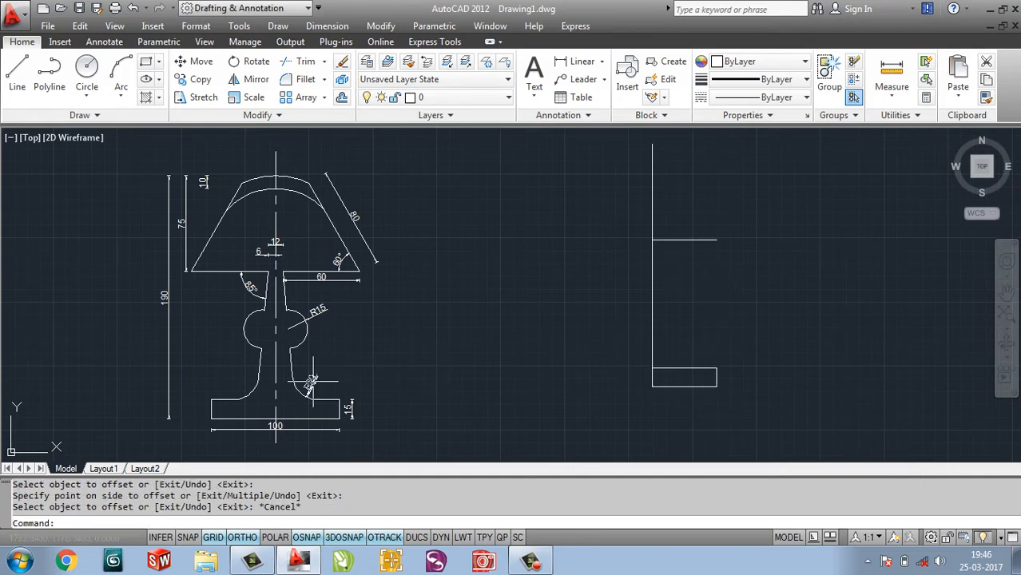
middle_click_drag(723, 292, 722, 315)
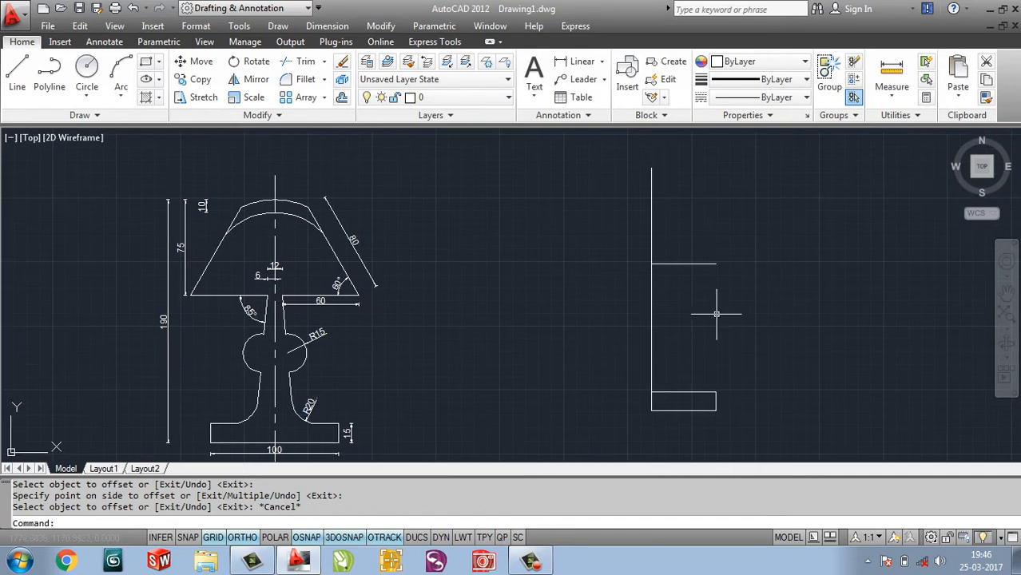
middle_click_drag(675, 357, 680, 337)
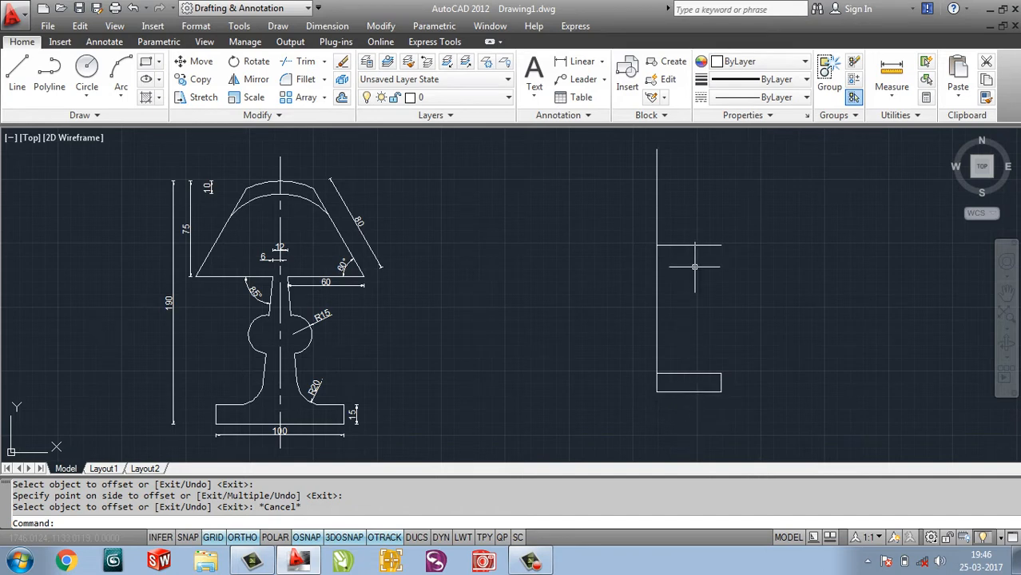
middle_click_drag(720, 308, 717, 319)
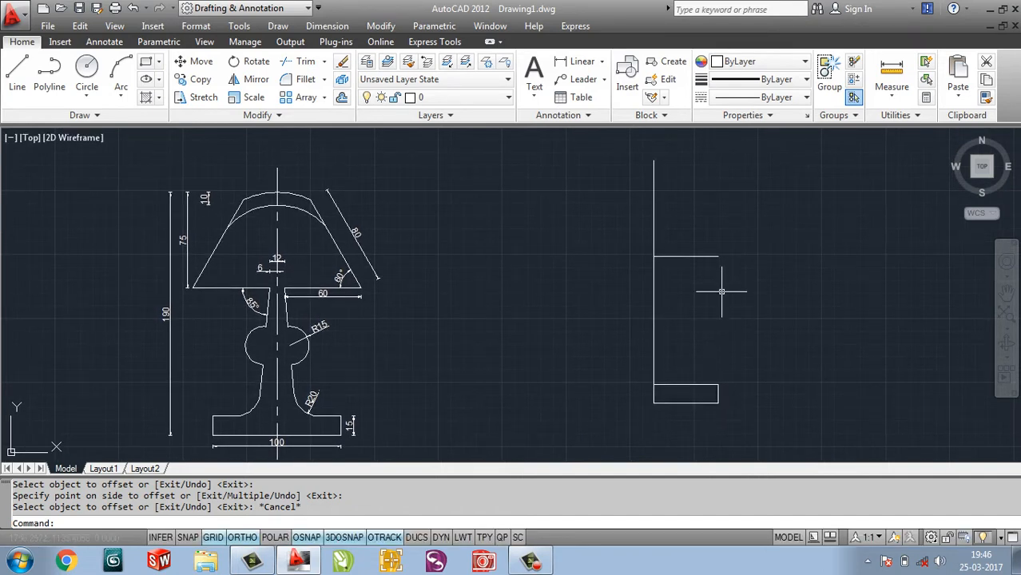
middle_click_drag(699, 282, 652, 304)
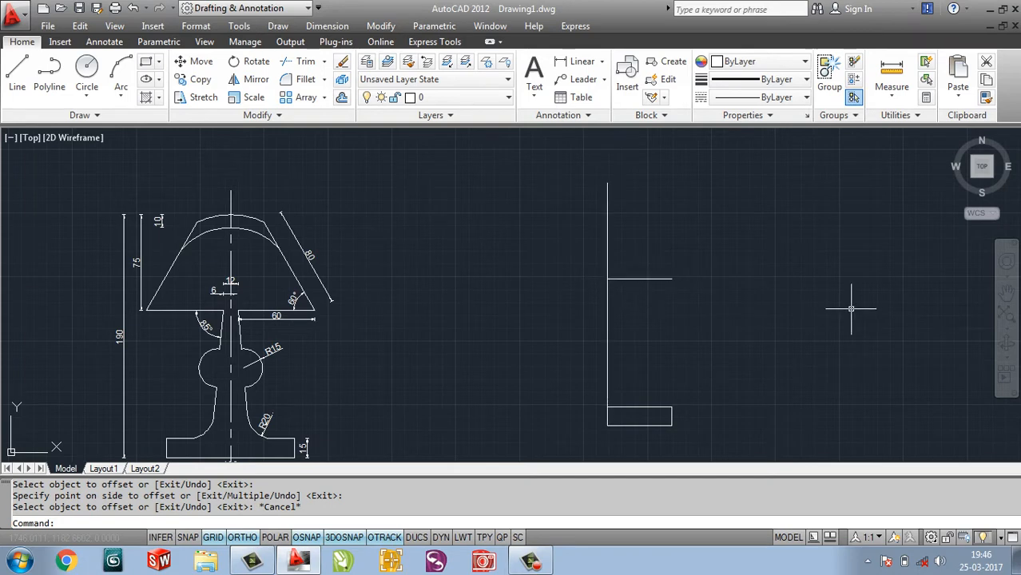
Stretch the offset line's left endpoint 6 units to the right, away from the vertical axis
scroll(780, 288, "up", 5)
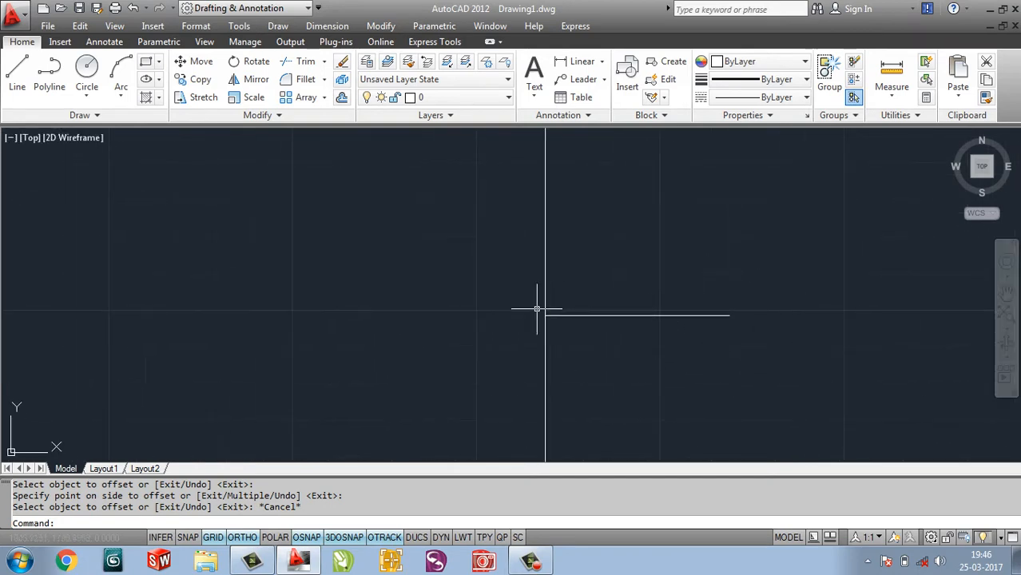
left_click(692, 351)
left_click(675, 237)
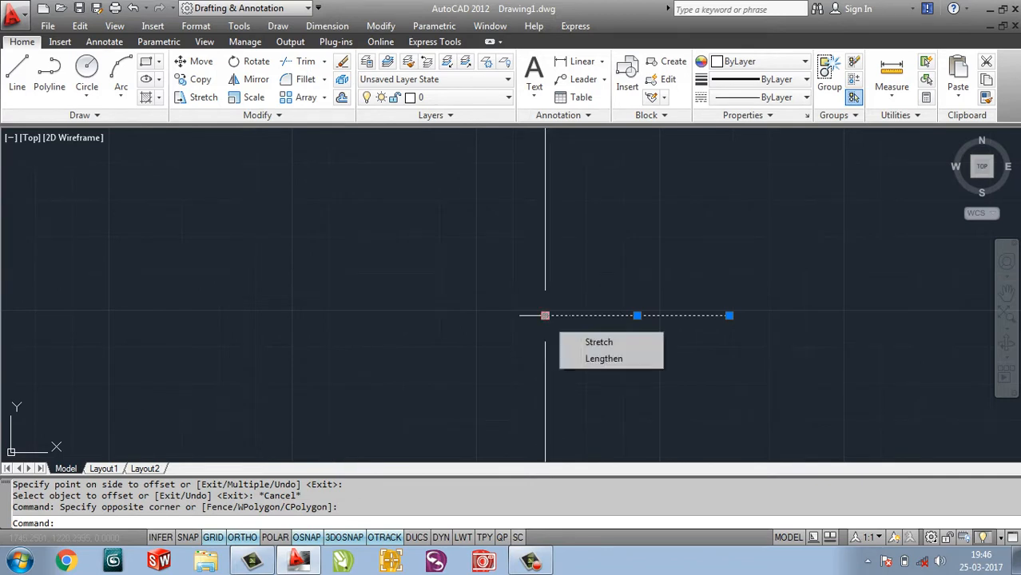
left_click(545, 315)
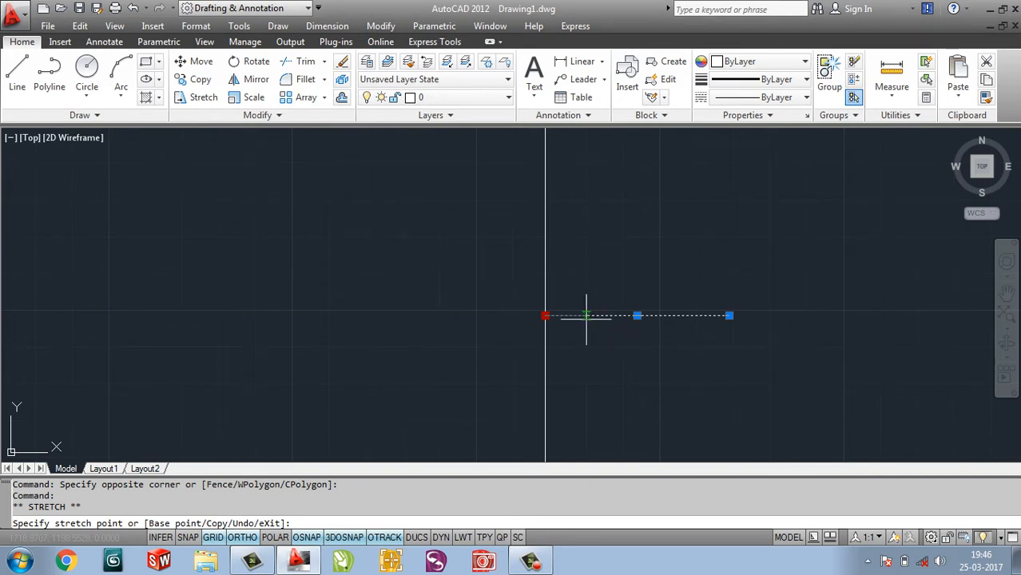
key("Escape")
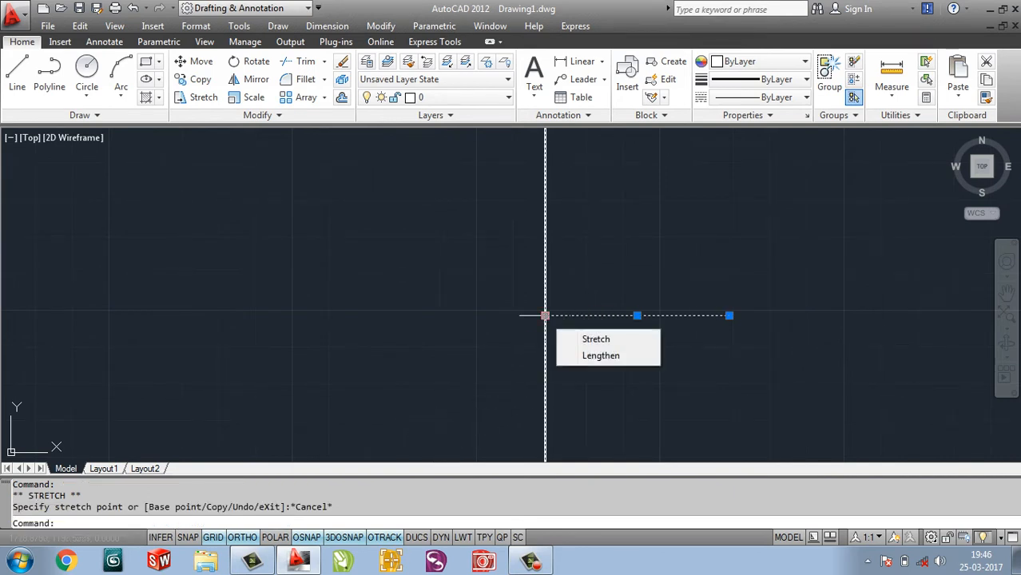
left_click(544, 318)
left_click(556, 297)
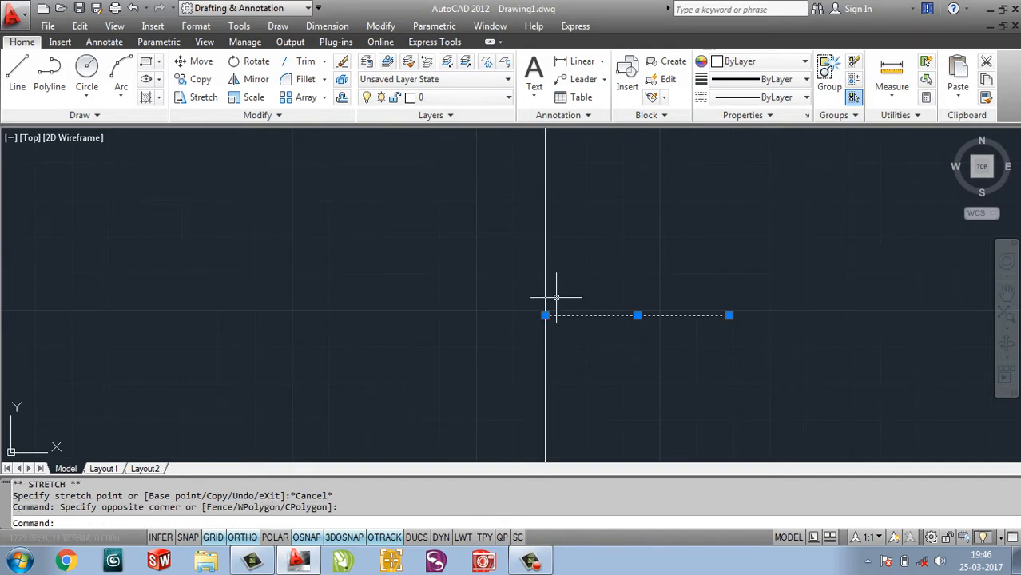
left_click(545, 316)
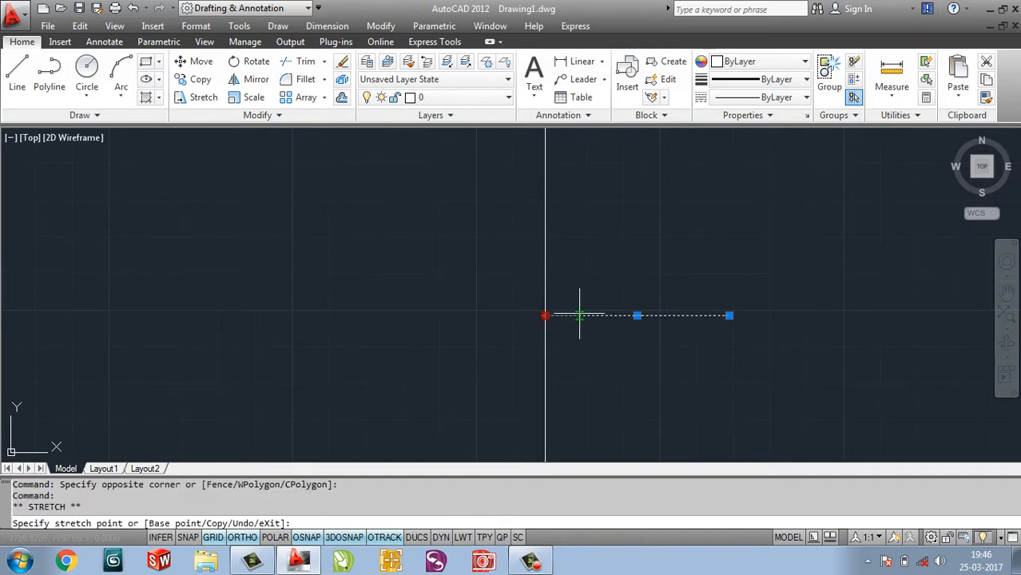
type("6")
key("Return")
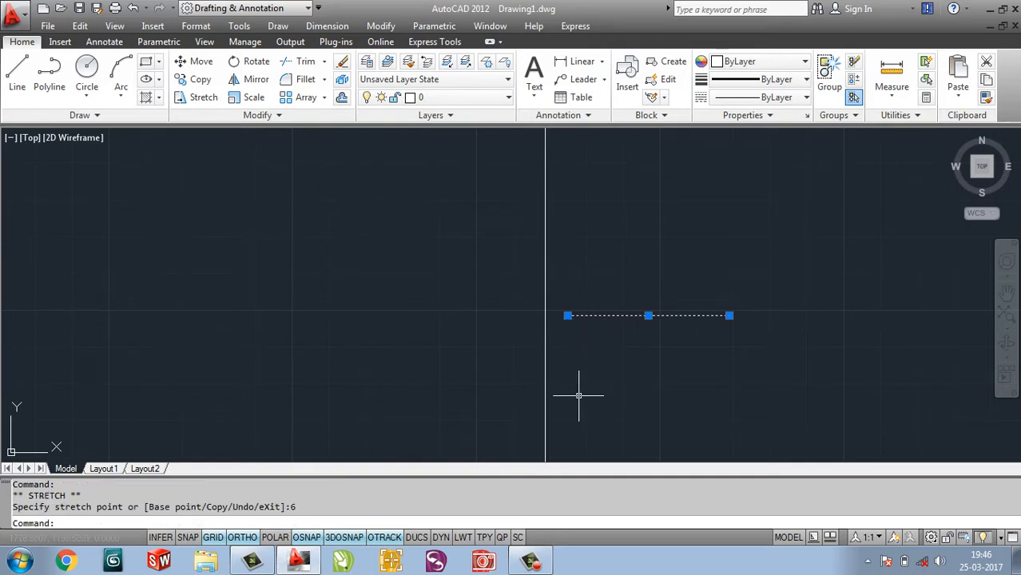
Check the reference shade's bottom edge dimension and stretch the offset line's right endpoint 16 units to the right
middle_click_drag(667, 333, 637, 329)
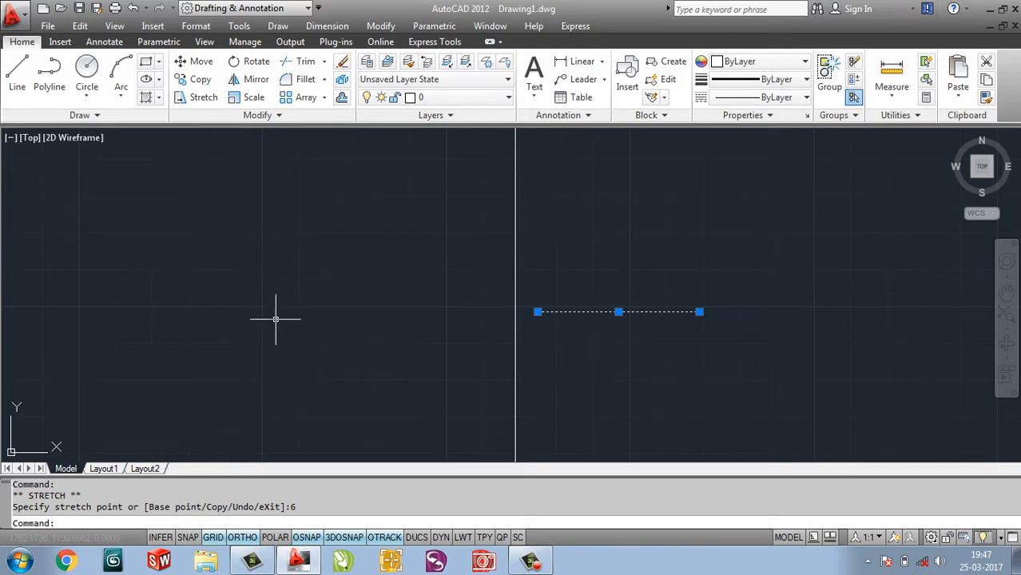
scroll(280, 327, "down", 6)
middle_click_drag(264, 332, 483, 337)
scroll(338, 370, "up", 6)
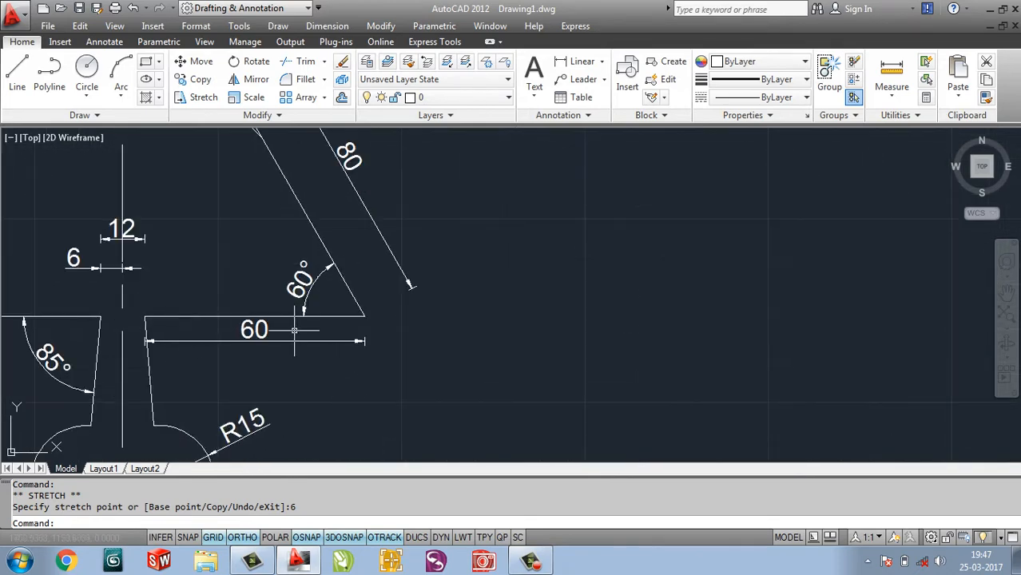
scroll(364, 331, "down", 6)
middle_click_drag(368, 327, 277, 335)
scroll(521, 306, "up", 6)
left_click(546, 325)
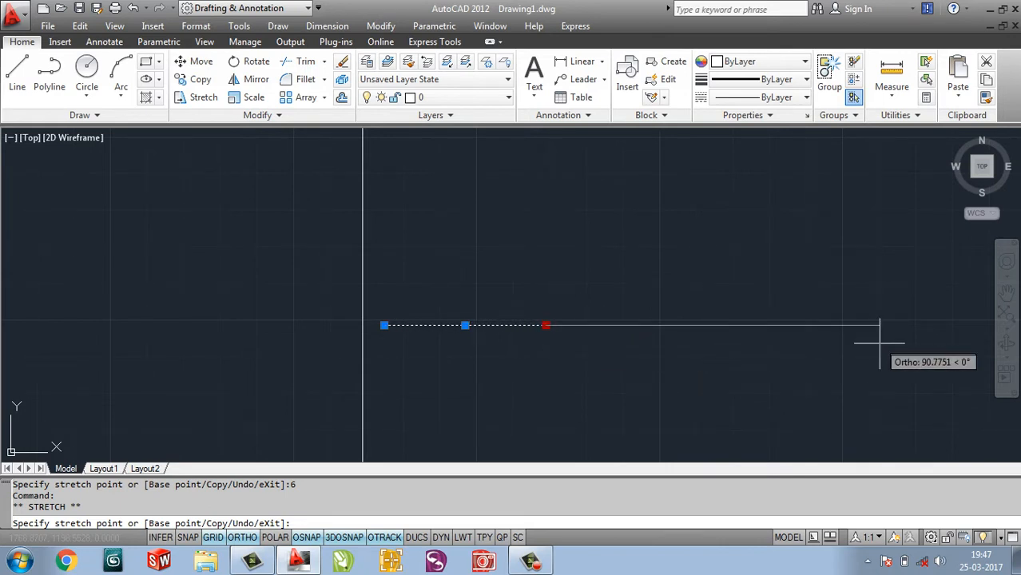
type("16")
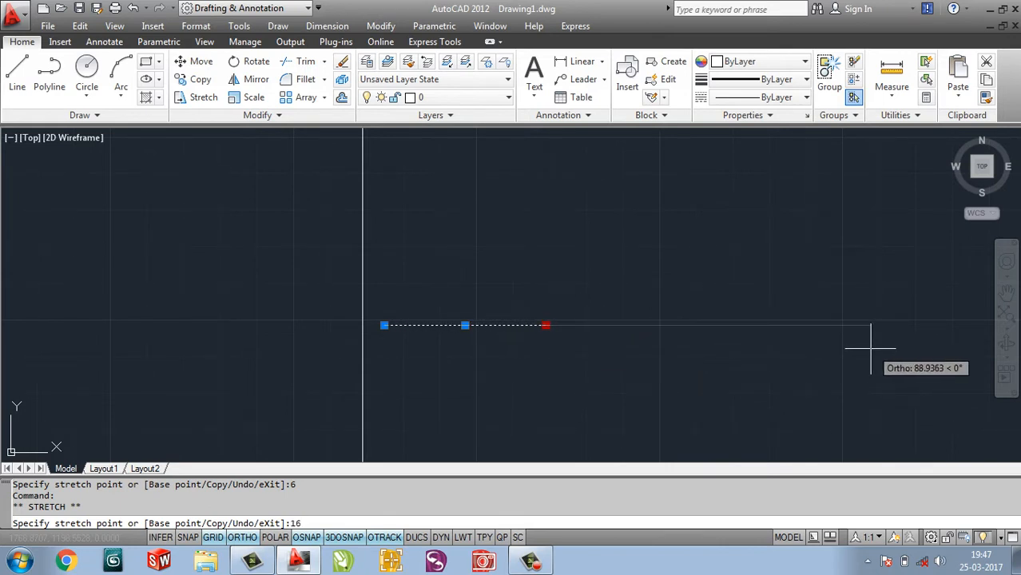
key("Return")
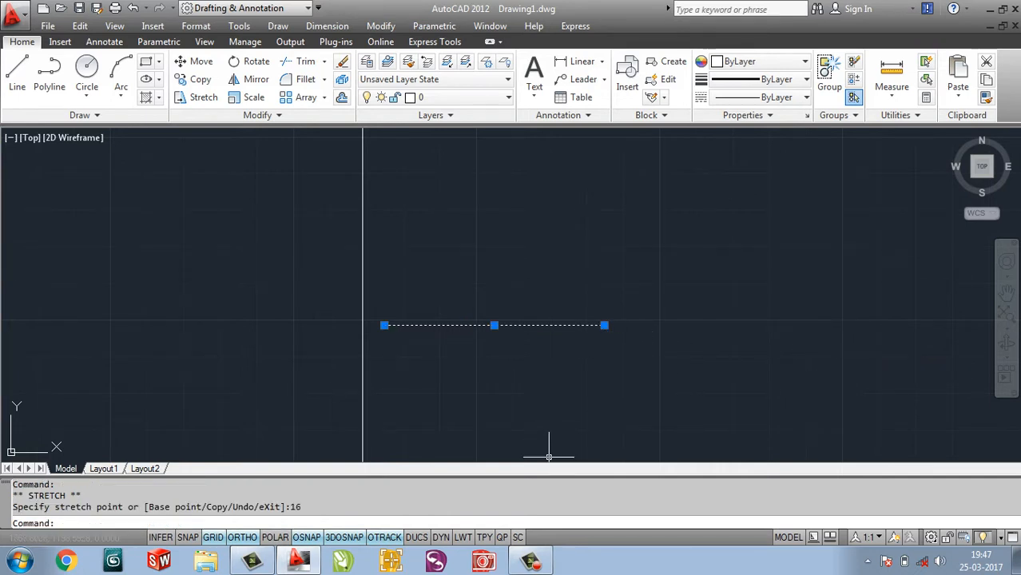
Turn on Quick Properties to check the stretched line's length, and clear the selection
key("ctrl+shift+p")
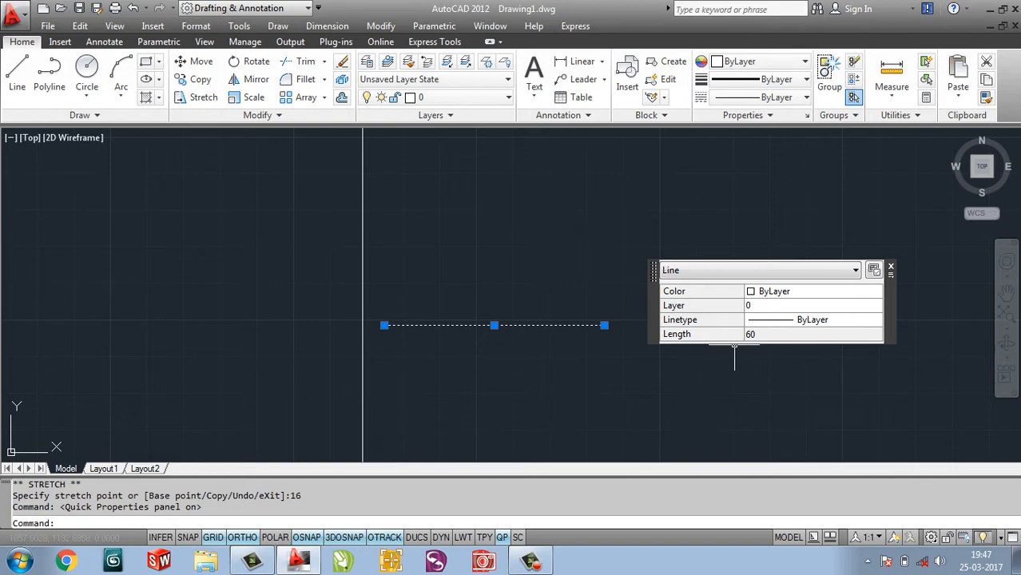
key("Escape")
key("Escape")
key("Escape")
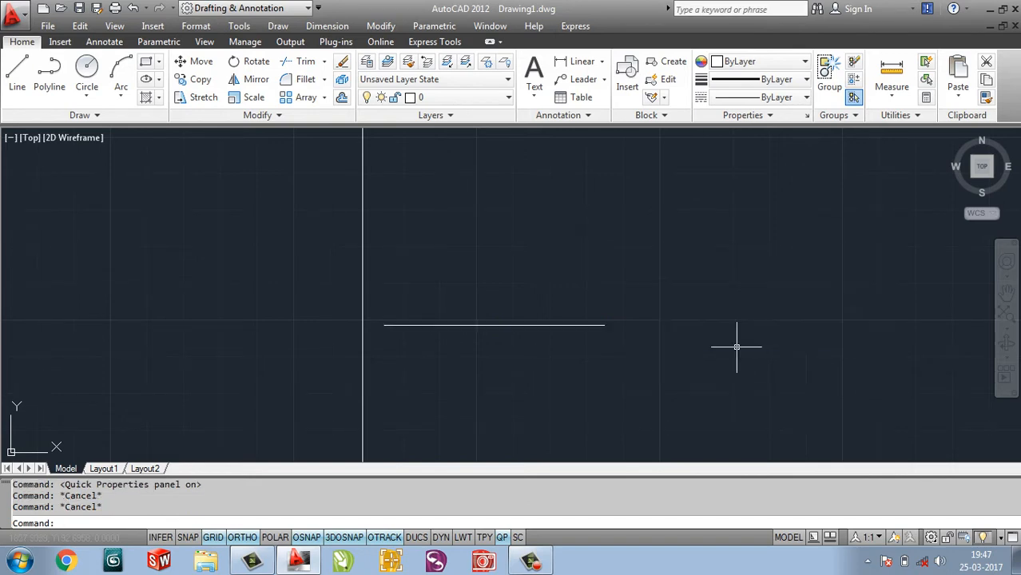
Draw an 80-unit vertical line upward from the right end of the shade's bottom line
left_click(17, 76)
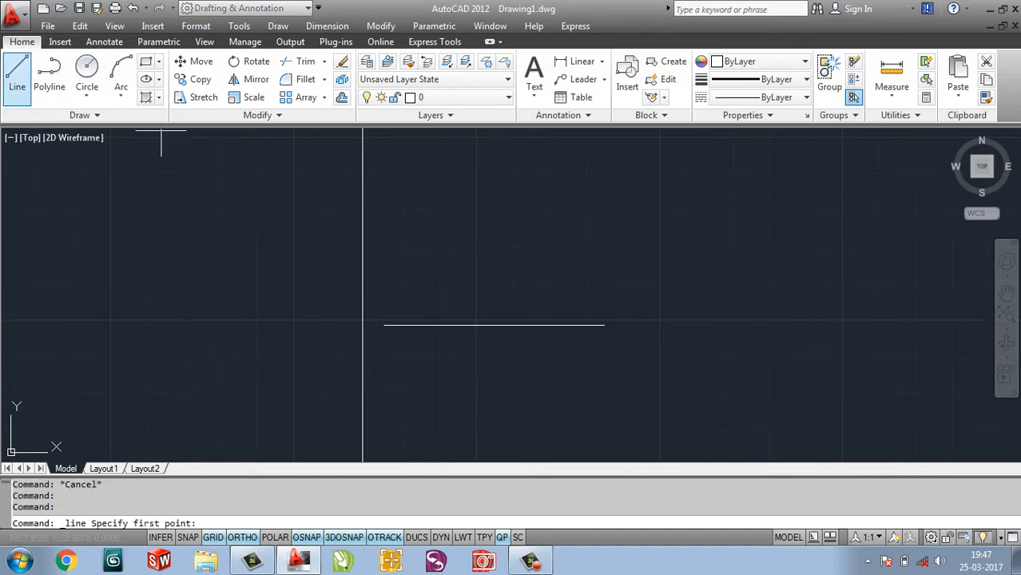
left_click(604, 324)
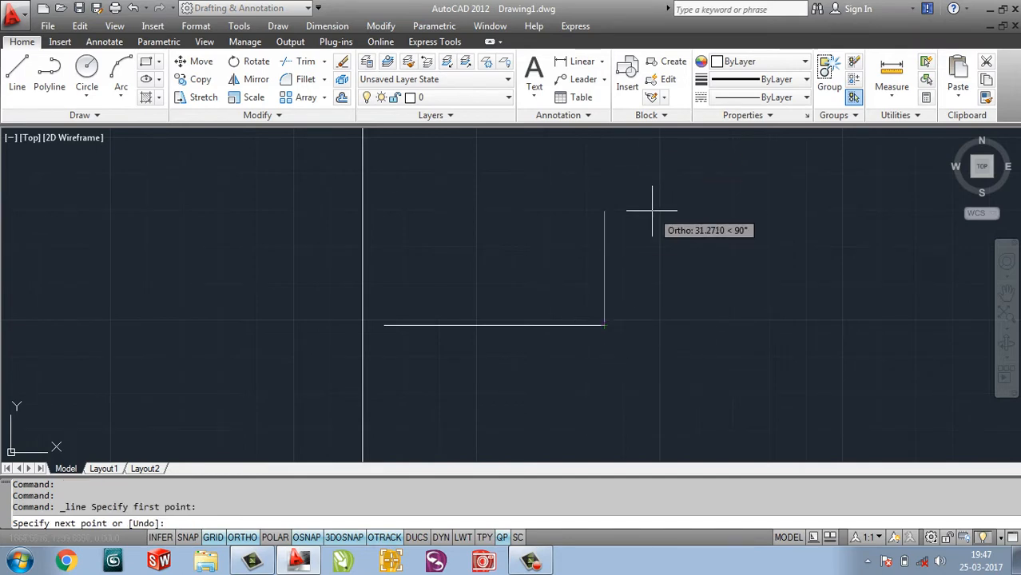
key("Return")
key("Return")
Check the shade's slope in the reference and rotate the 80-unit line by 30 degrees about its lower endpoint
scroll(619, 250, "down", 4)
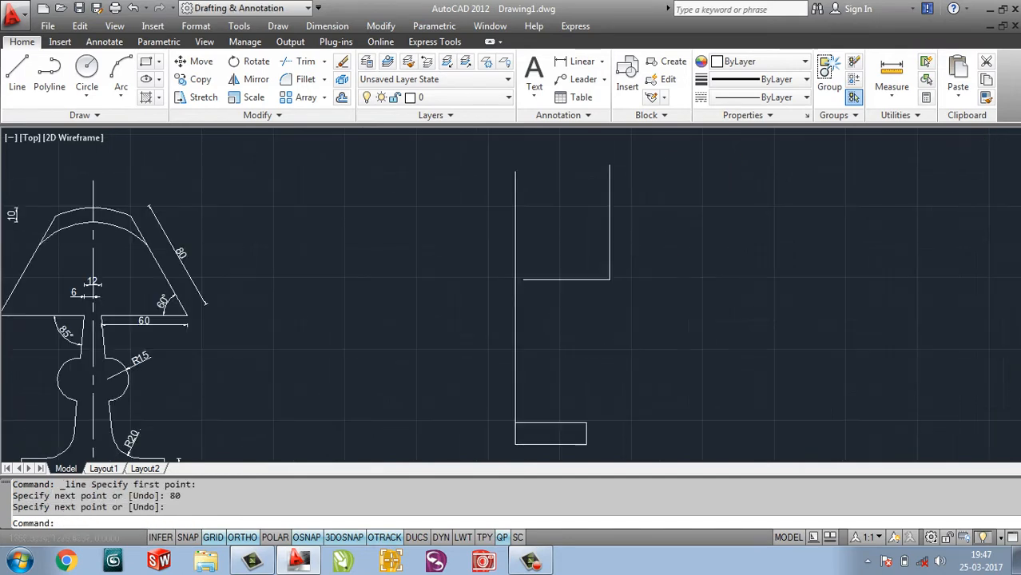
middle_click_drag(543, 262, 600, 269)
scroll(248, 295, "up", 3)
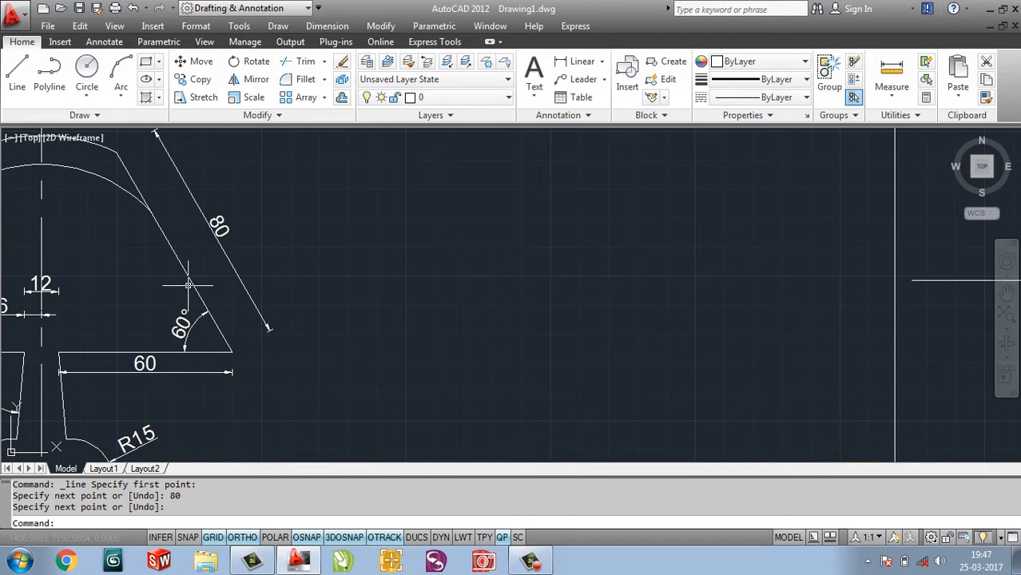
scroll(687, 307, "down", 5)
middle_click_drag(735, 296, 552, 311)
scroll(552, 311, "up", 2)
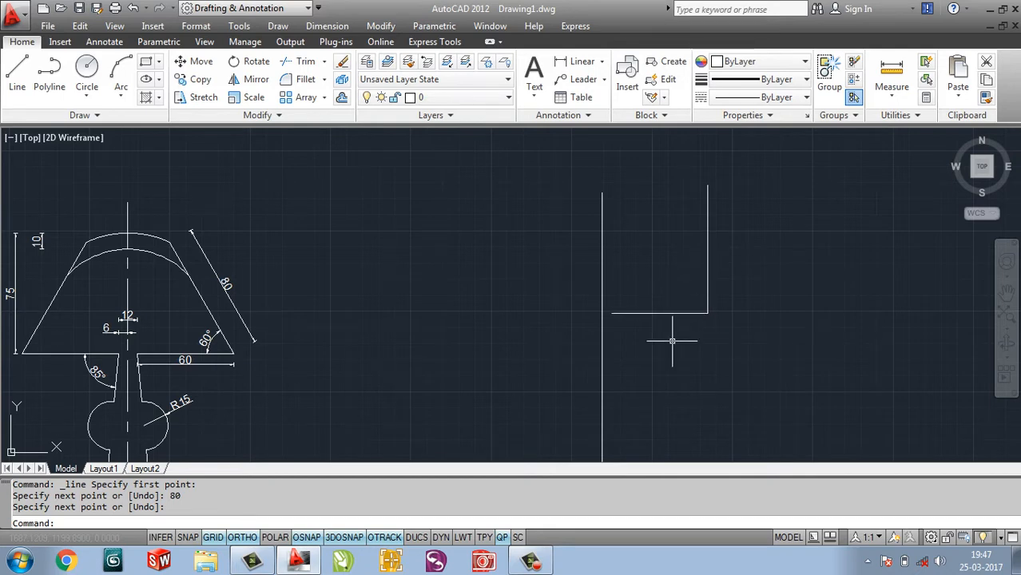
left_click_drag(739, 232, 668, 224)
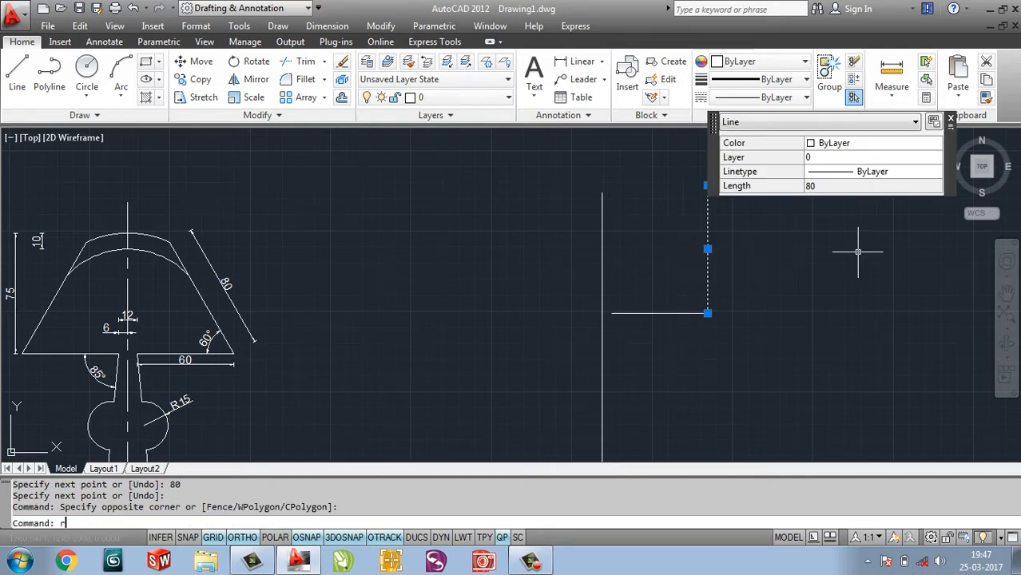
type("ro")
key("Return")
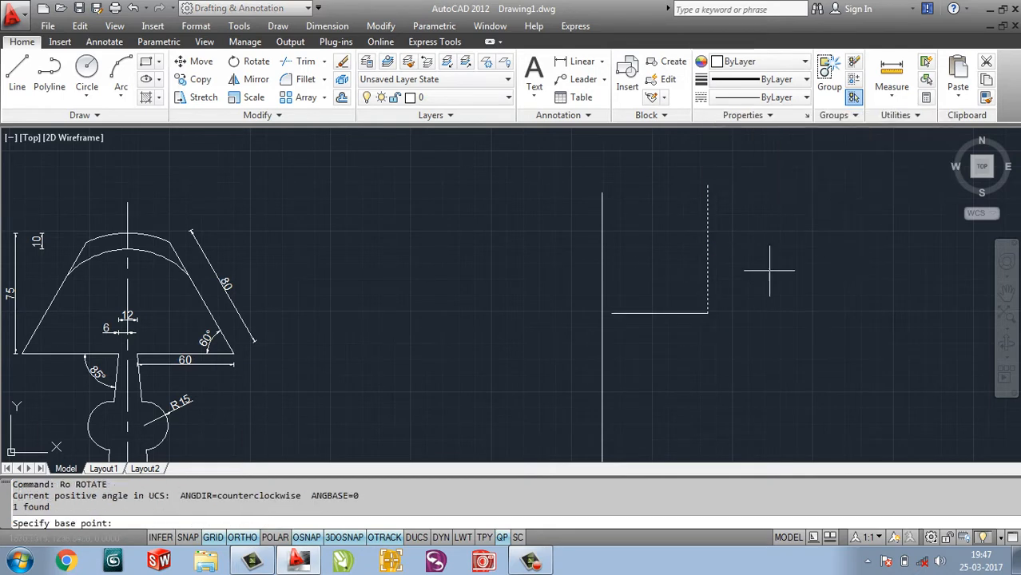
left_click(708, 313)
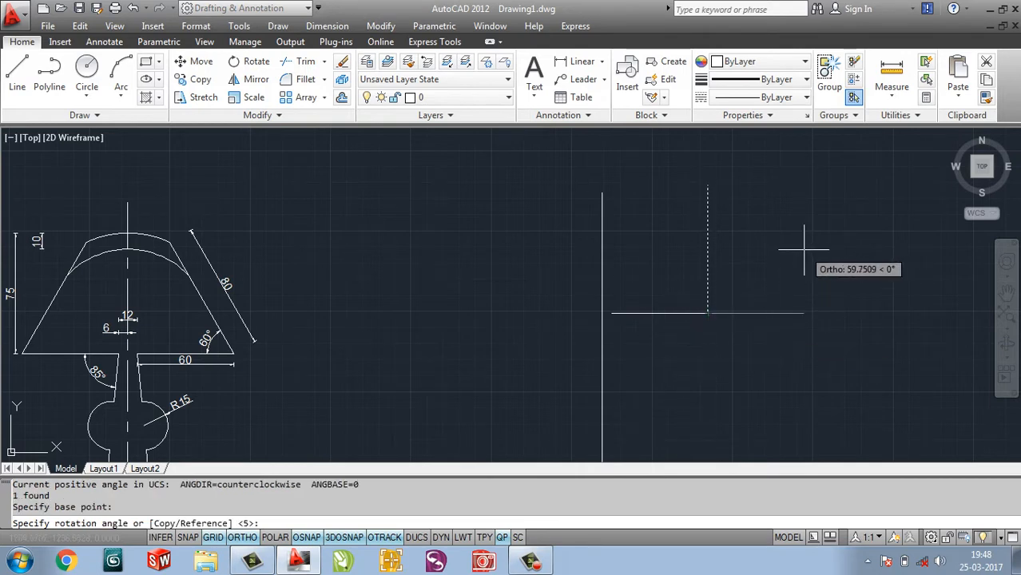
type("30")
key("Return")
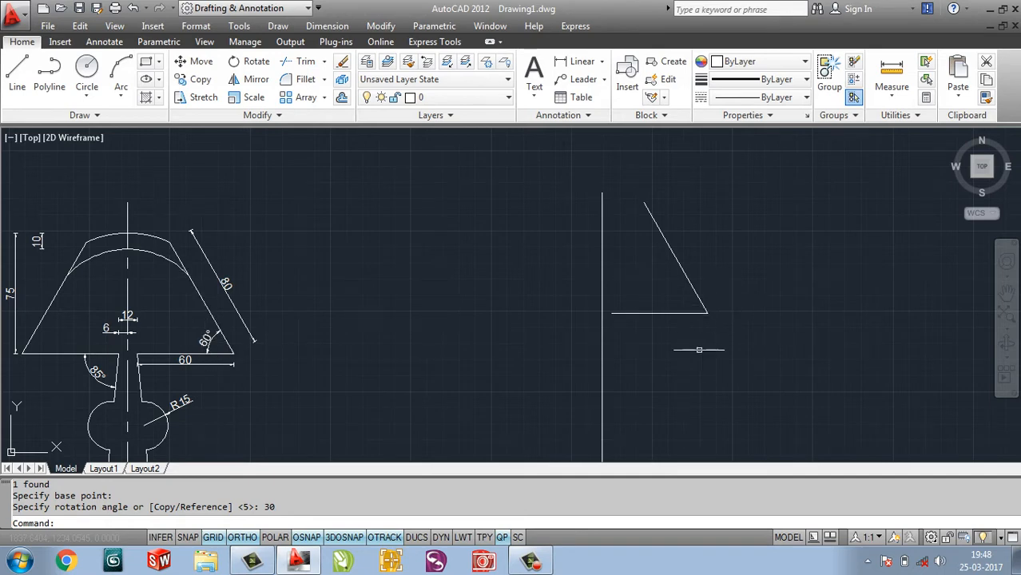
scroll(699, 350, "up", 2)
mouse_move(692, 340)
middle_mouse_down()
mouse_move(715, 280)
mouse_move(693, 242)
middle_mouse_up()
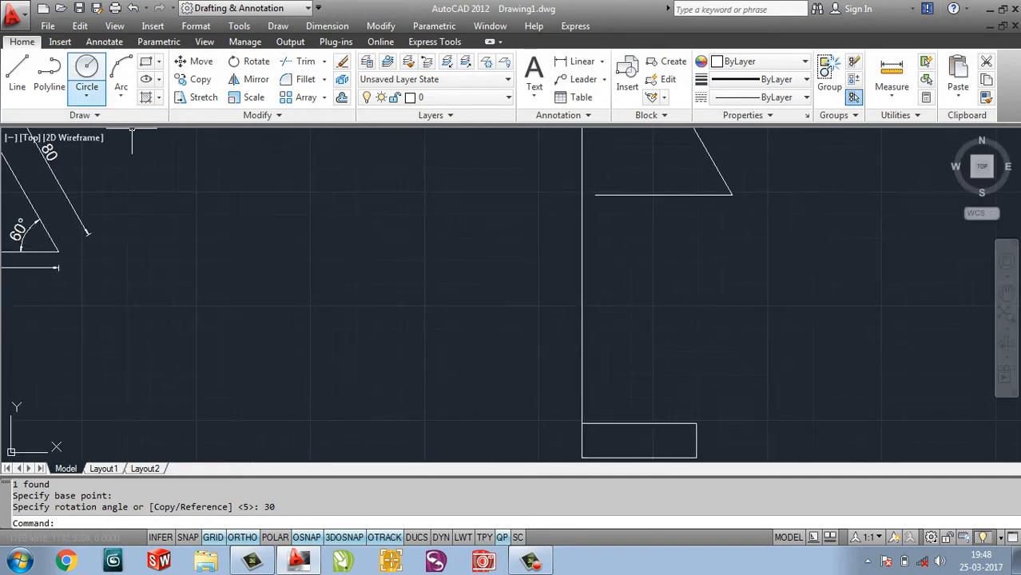
left_click(17, 72)
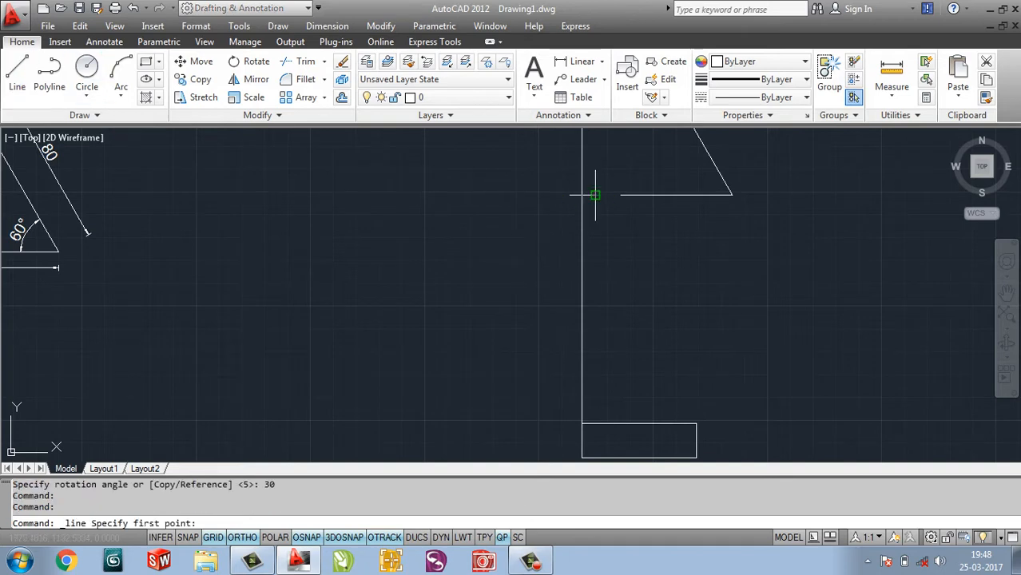
left_click(595, 194)
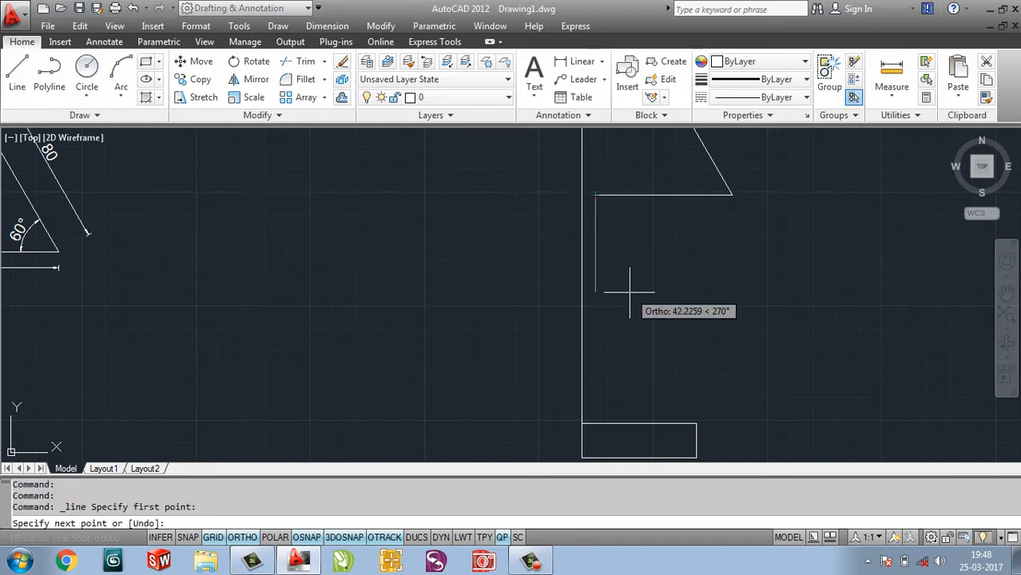
middle_click_drag(685, 299, 940, 299)
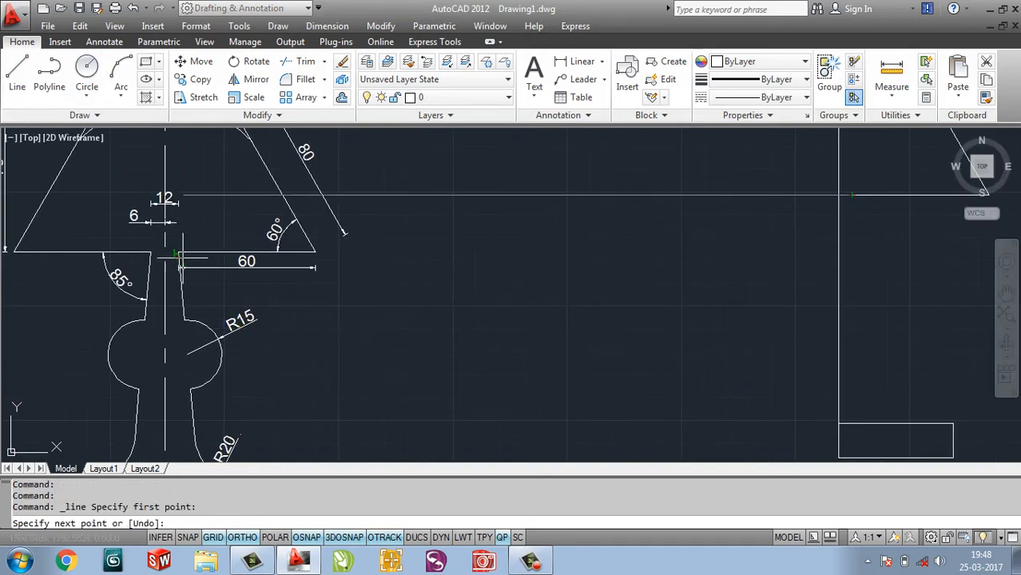
key("Escape")
key("Escape")
key("Escape")
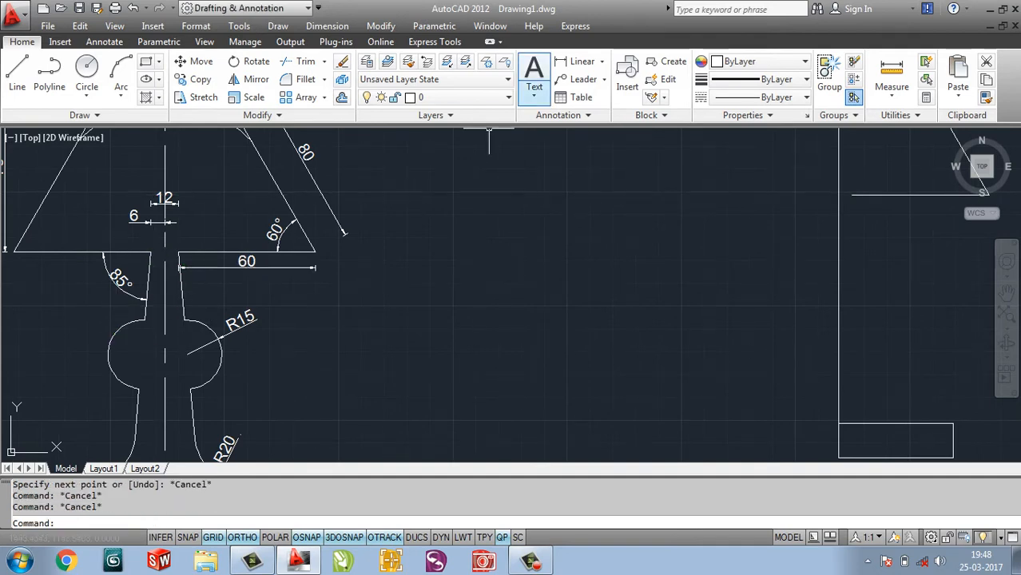
Add an aligned dimension to the slanted right edge of the reference lamp's neck
left_click(602, 61)
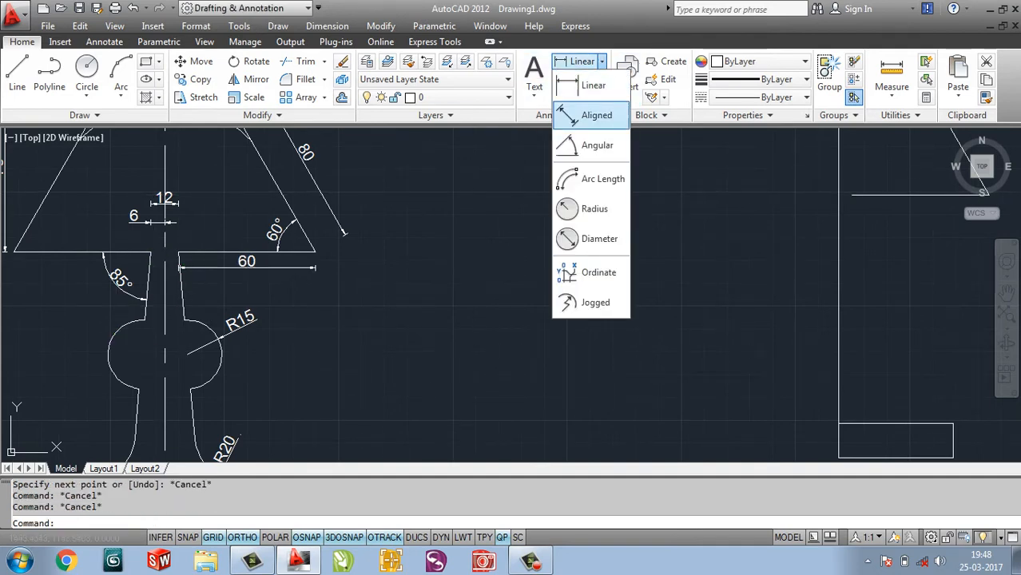
left_click(597, 173)
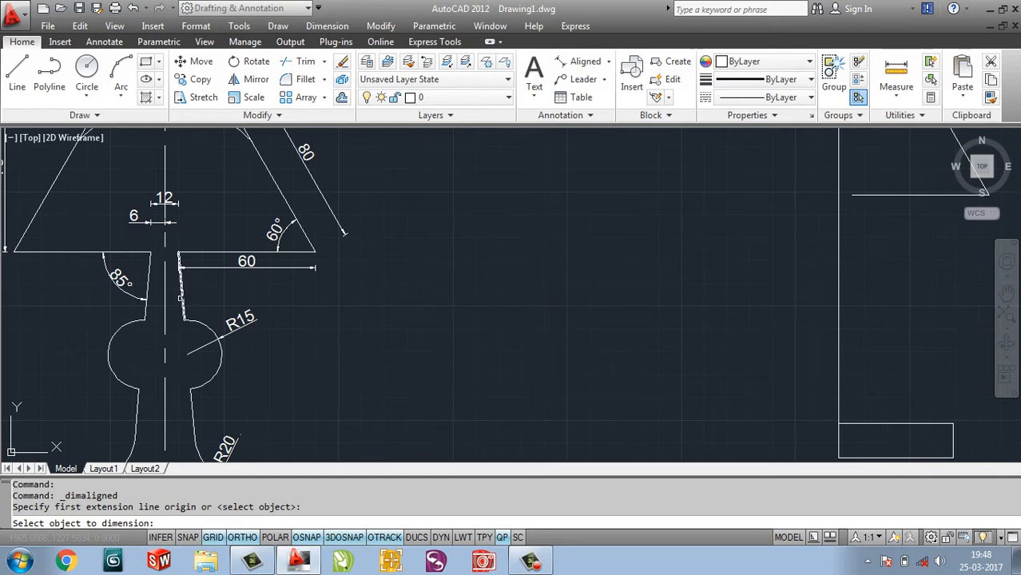
left_click(184, 295)
left_click(206, 289)
scroll(238, 303, "up", 3)
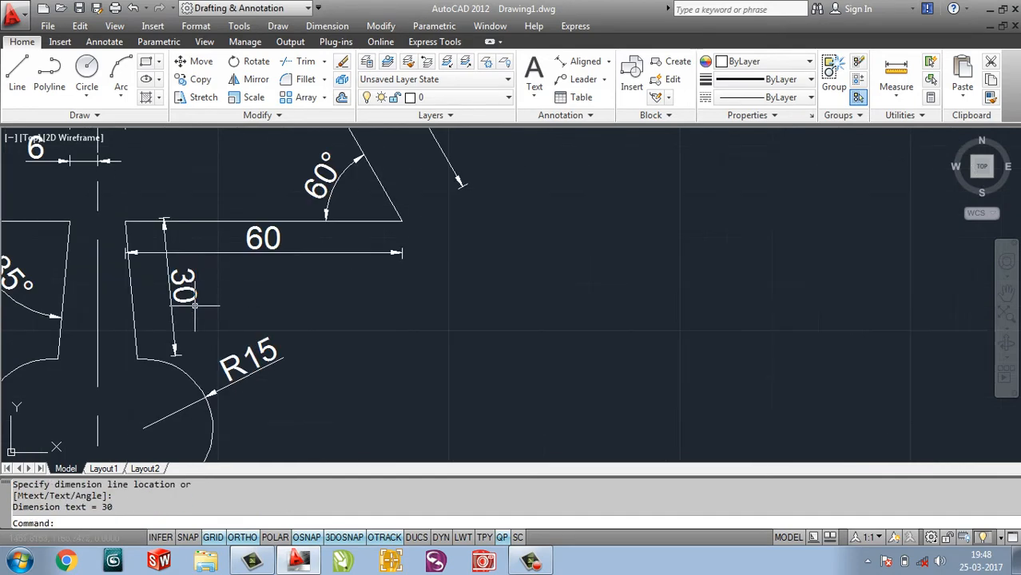
scroll(203, 316, "down", 2)
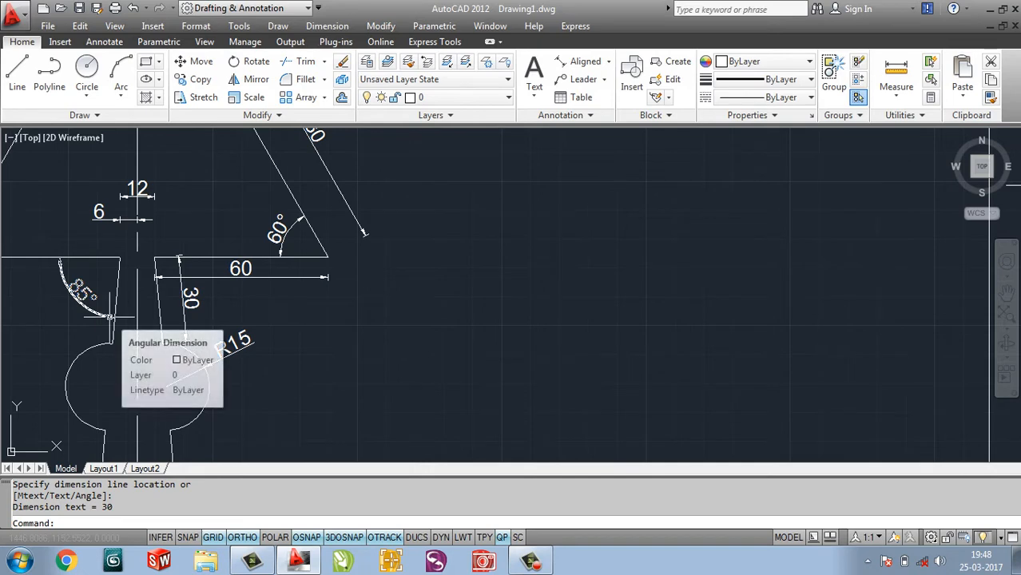
Draw a 30-unit vertical line downward from the left end of the shade's bottom line
middle_click_drag(577, 321, 242, 330)
middle_click_drag(669, 276, 574, 289)
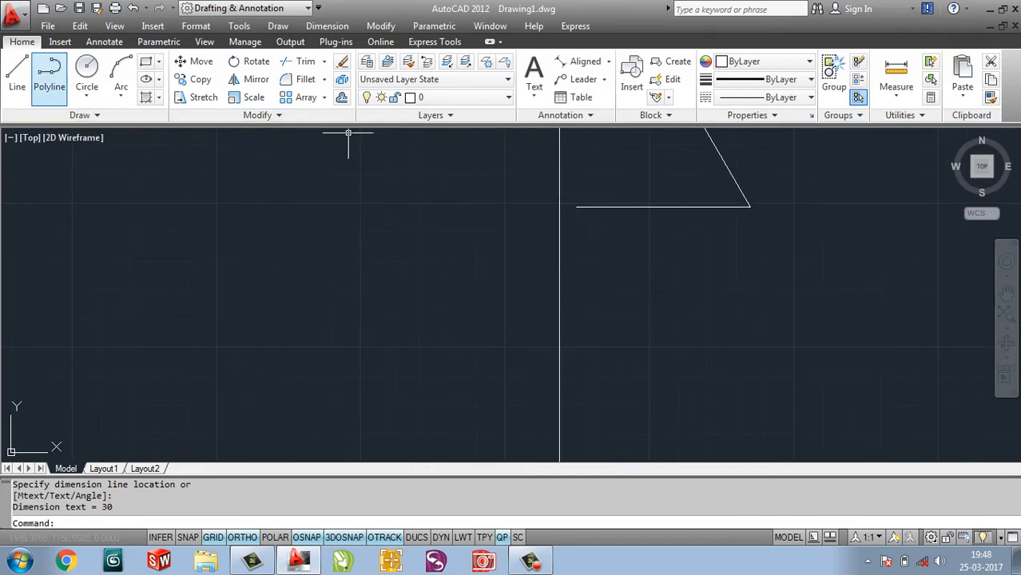
left_click(18, 73)
left_click(577, 208)
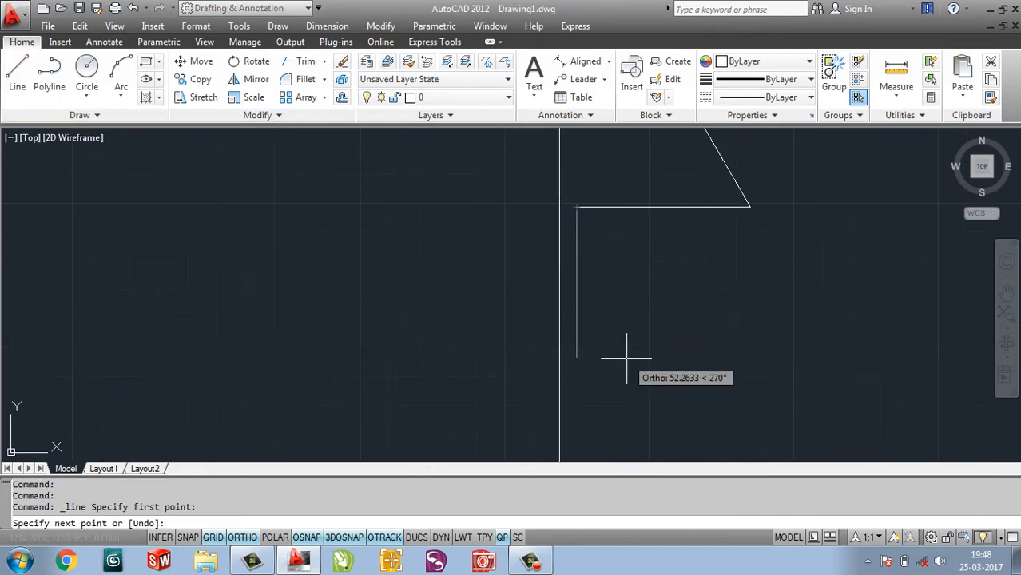
type("30")
key("Return")
key("Return")
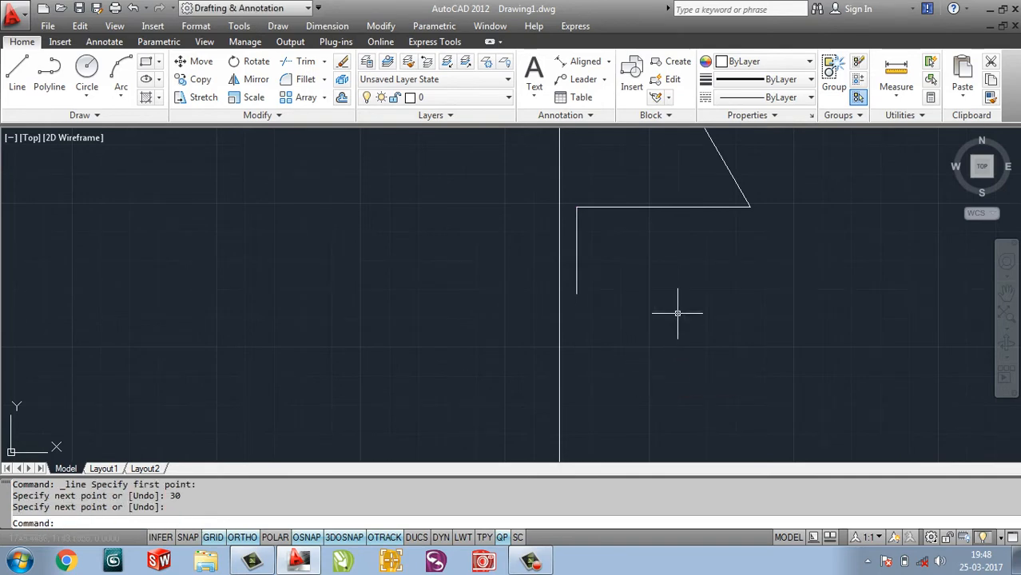
Rotate the 30-unit neck line by 5 degrees about its upper endpoint
left_click(590, 258)
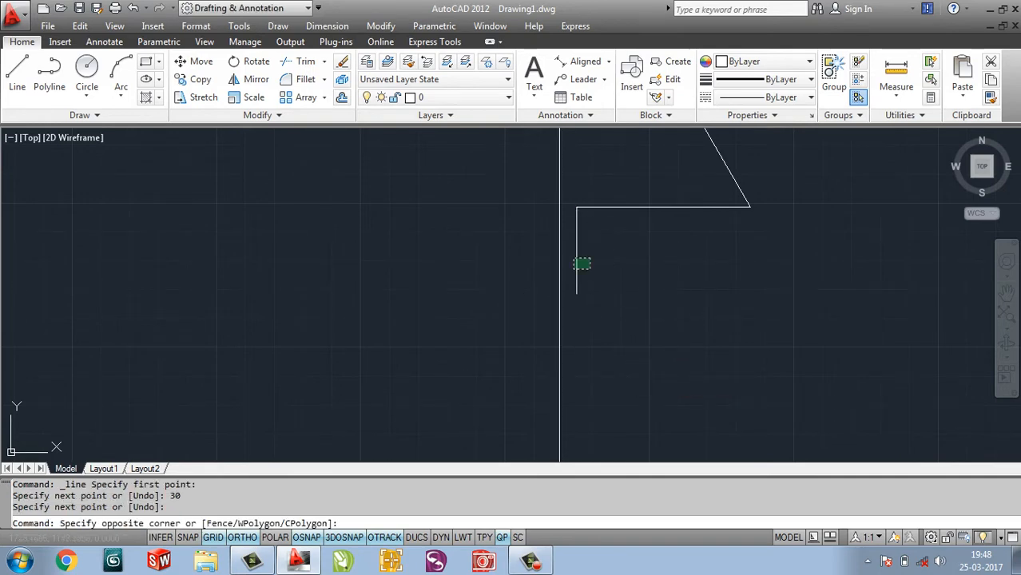
left_click(574, 269)
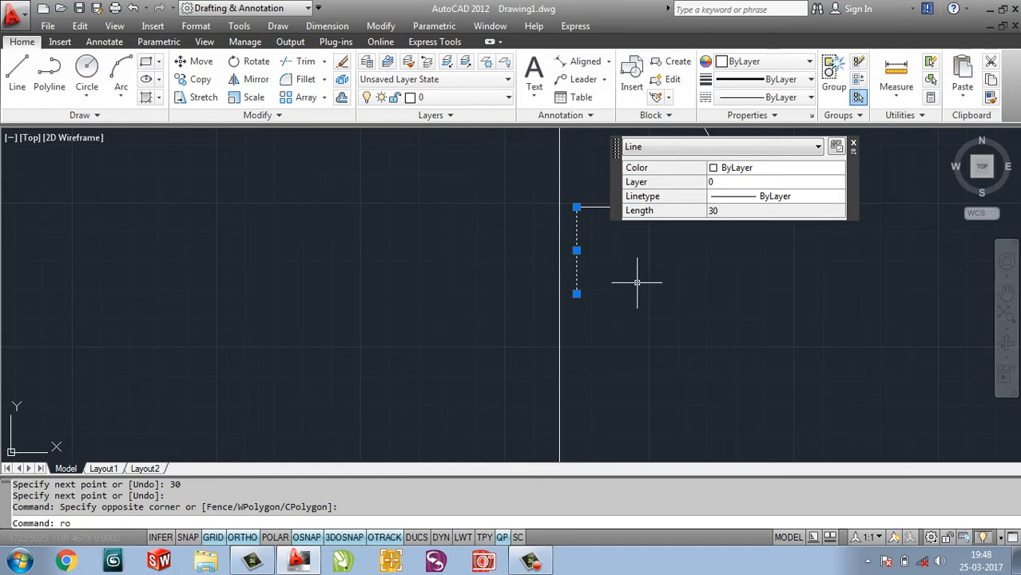
type("ro")
key("Return")
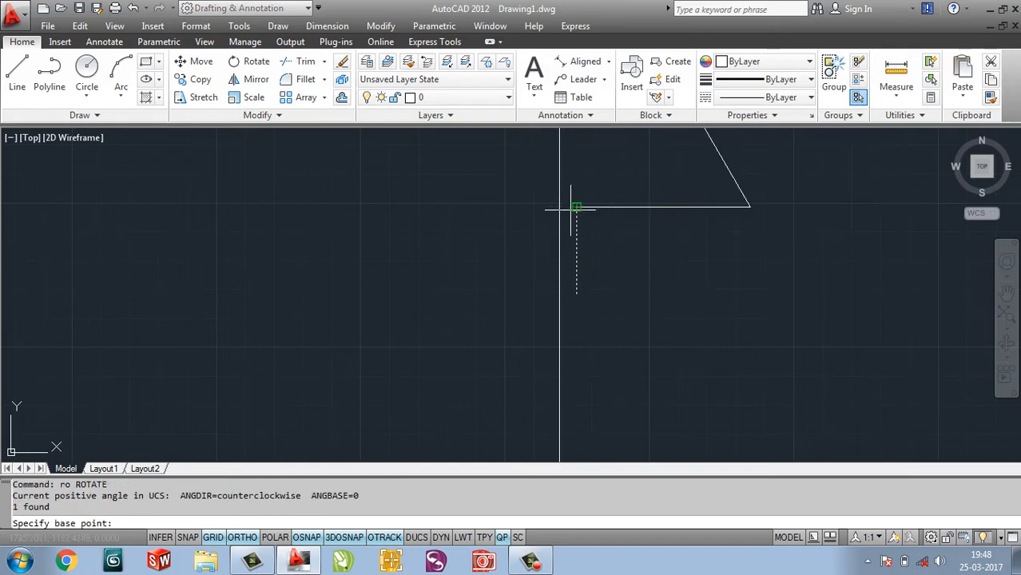
left_click(576, 208)
type("5")
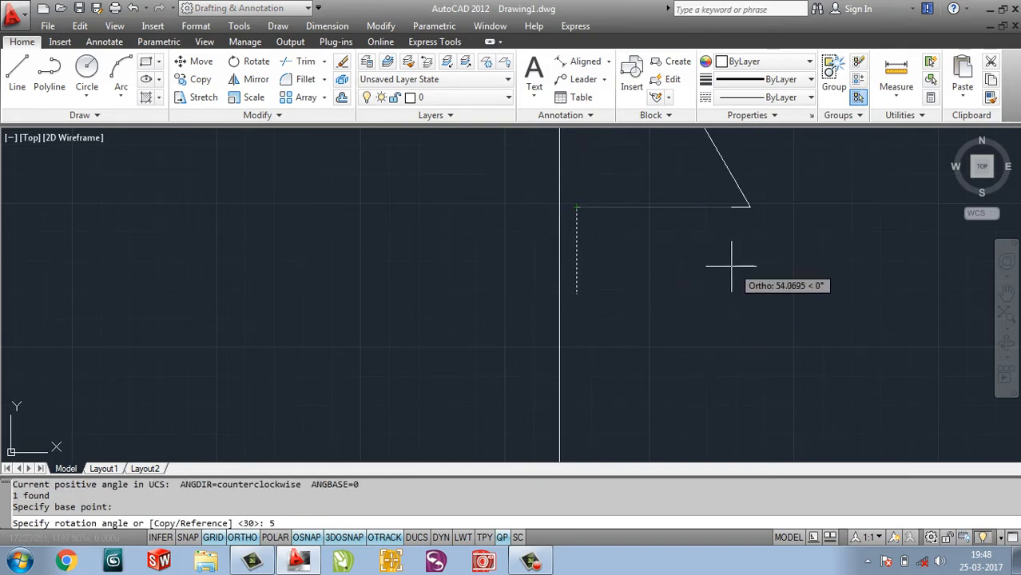
key("Return")
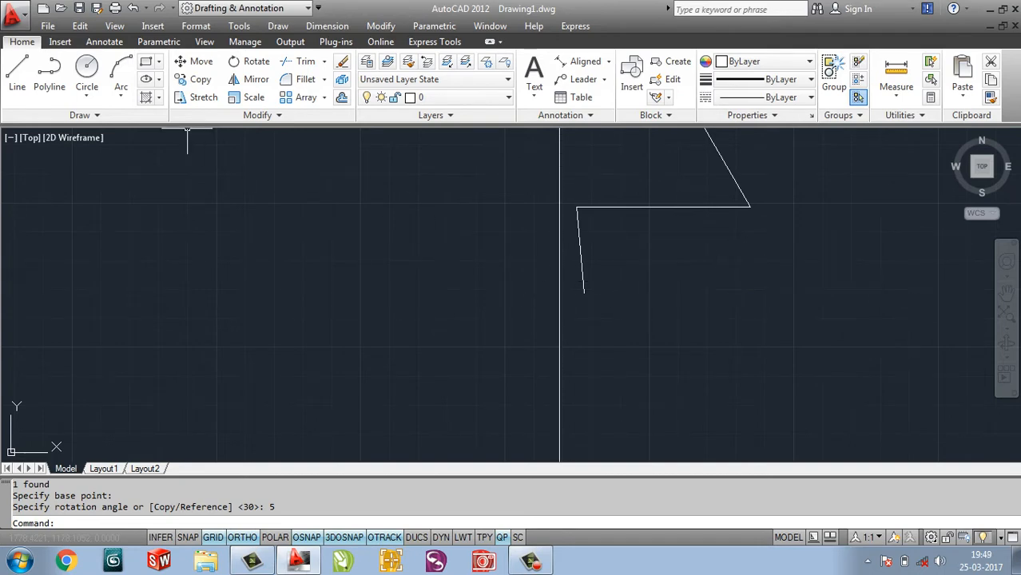
Draw a circle of radius 15 centred 15 units directly below the neck line's lower endpoint
middle_click_drag(496, 292, 558, 297)
scroll(559, 296, "down", 2)
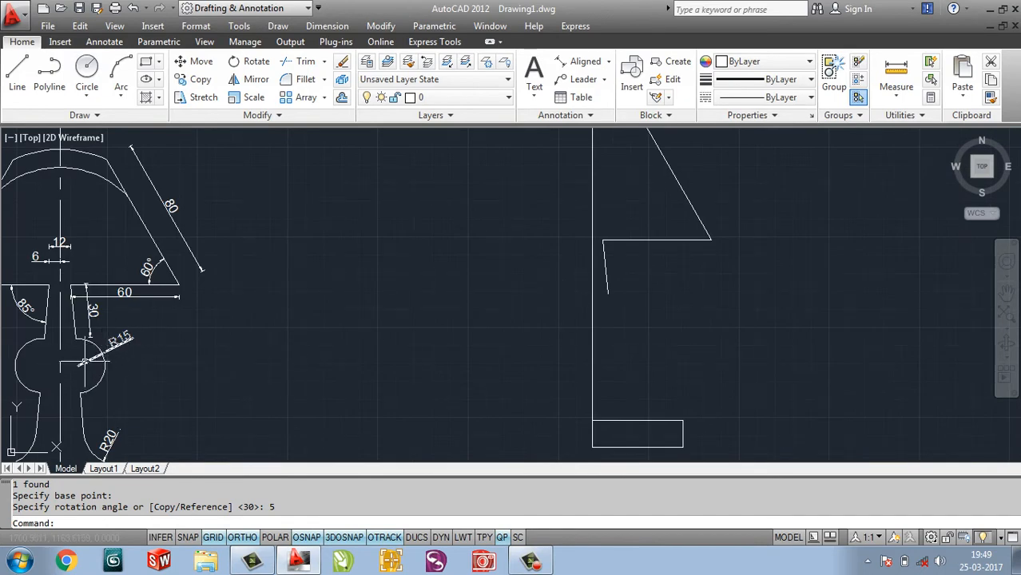
scroll(86, 355, "up", 3)
middle_click_drag(123, 368, 176, 325)
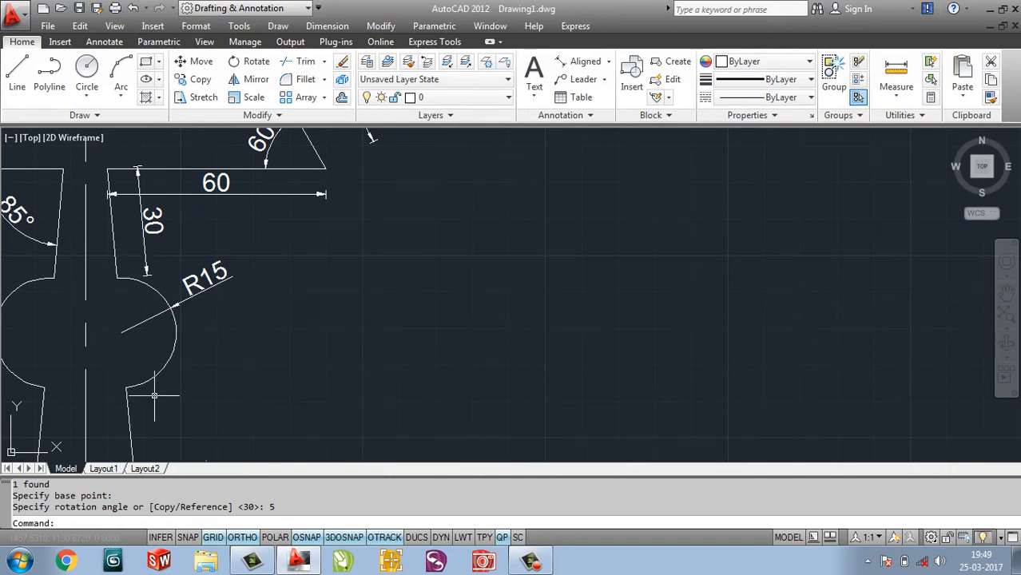
scroll(155, 394, "down", 4)
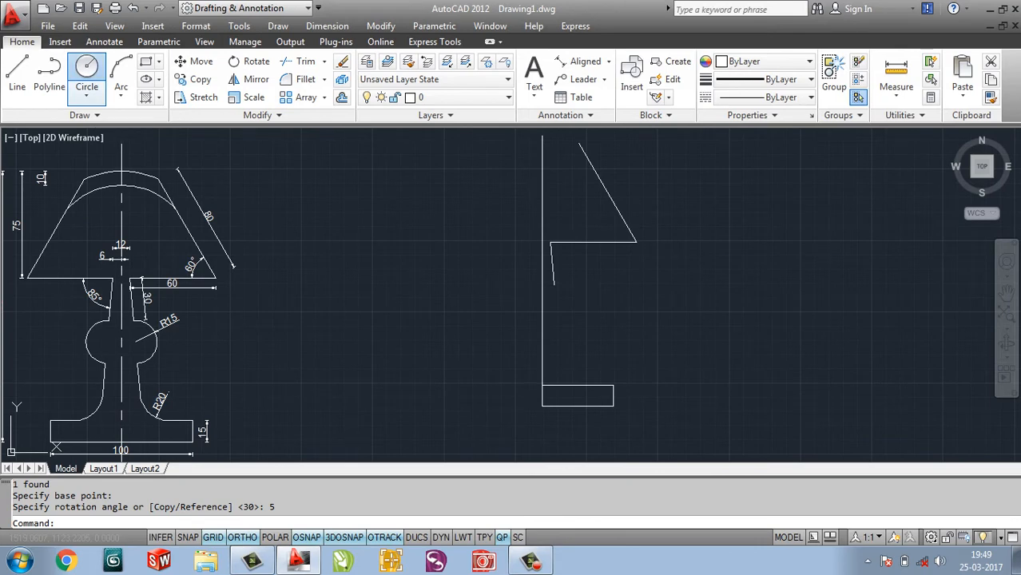
left_click(86, 68)
scroll(585, 298, "up", 3)
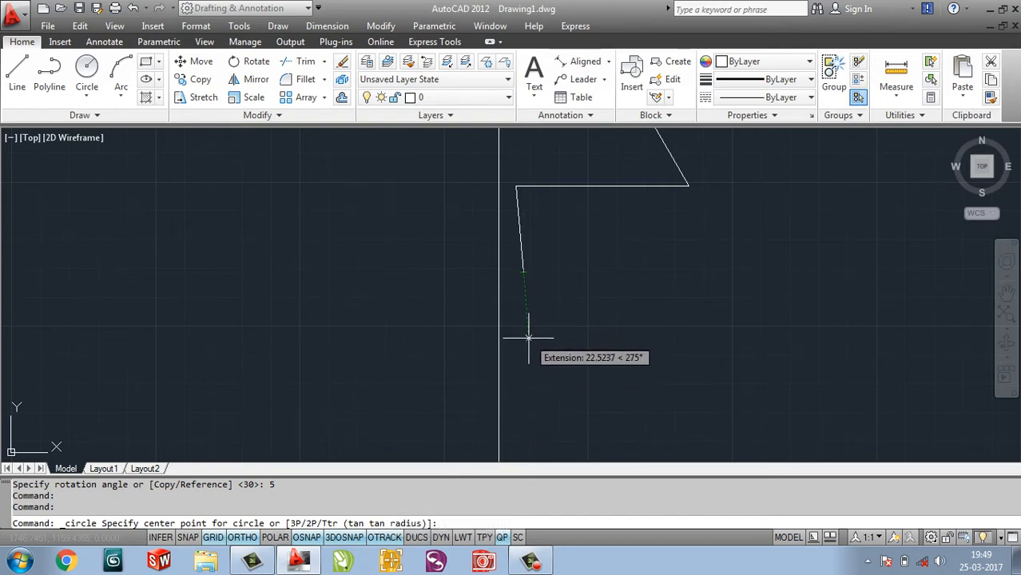
type("15")
key("Return")
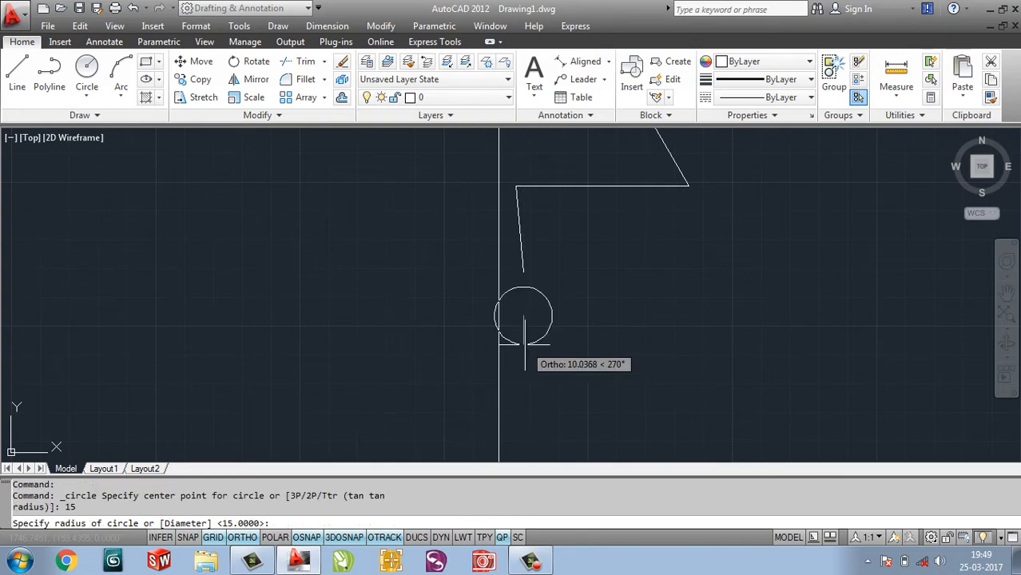
type("15")
key("Return")
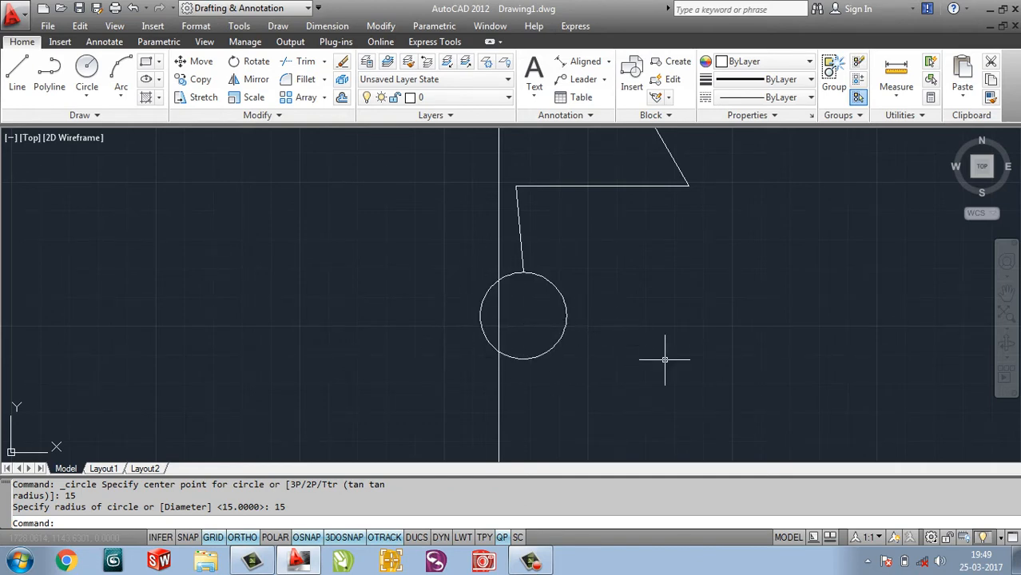
Extend the slanted neck line through the circle down to the base's top edge
middle_click_drag(664, 359, 675, 278)
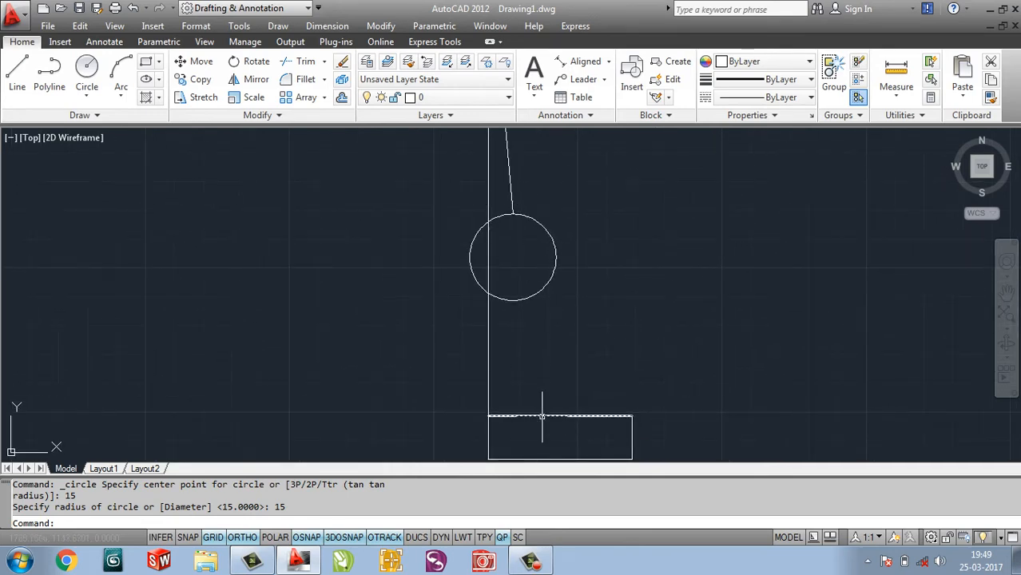
type("ex")
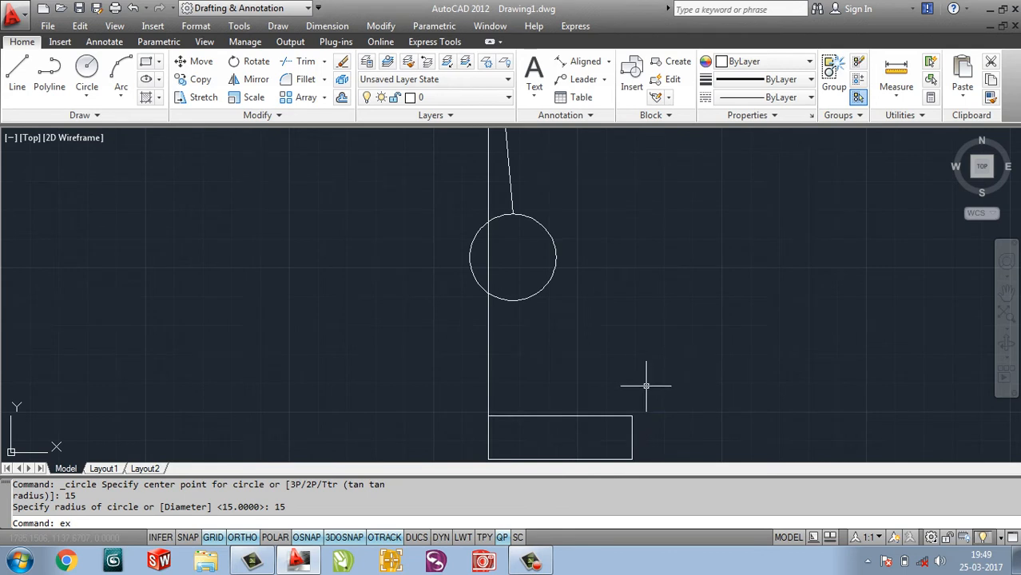
key("Return")
key("Return")
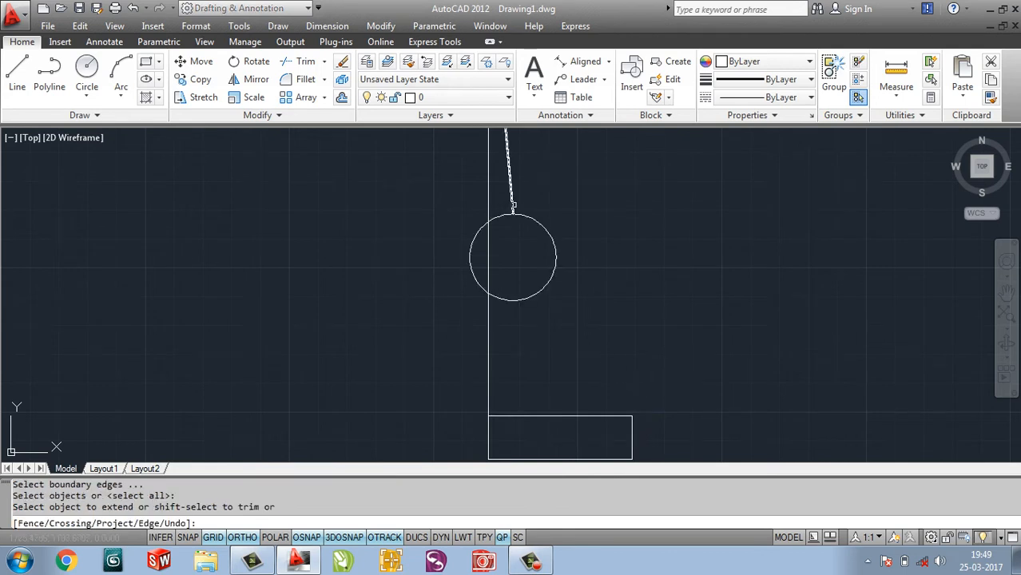
left_click(513, 206)
left_click(516, 241)
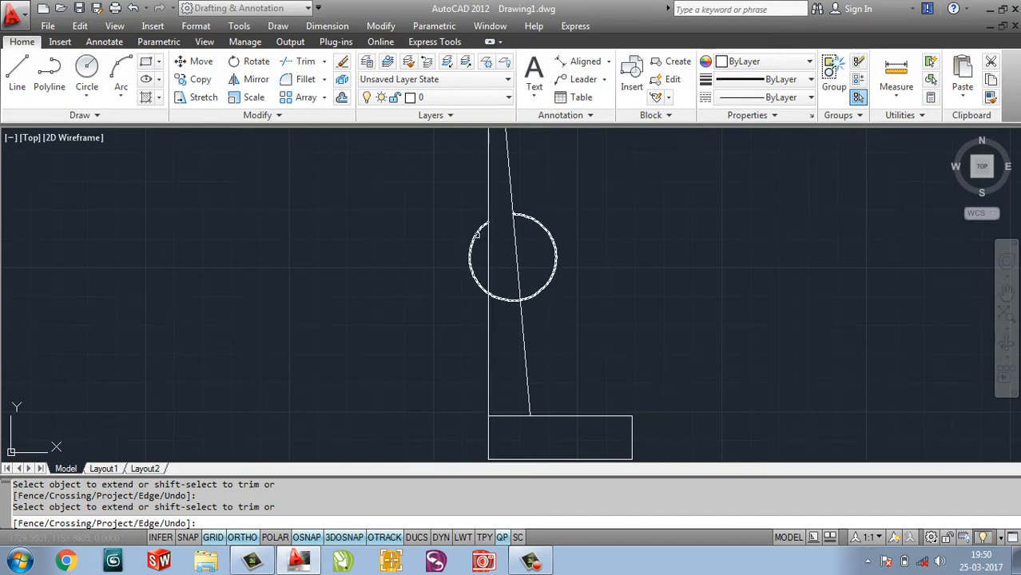
Trim the circle left of the neck line, the neck line inside it, and the base's top edge between axis and neck
left_click(478, 236)
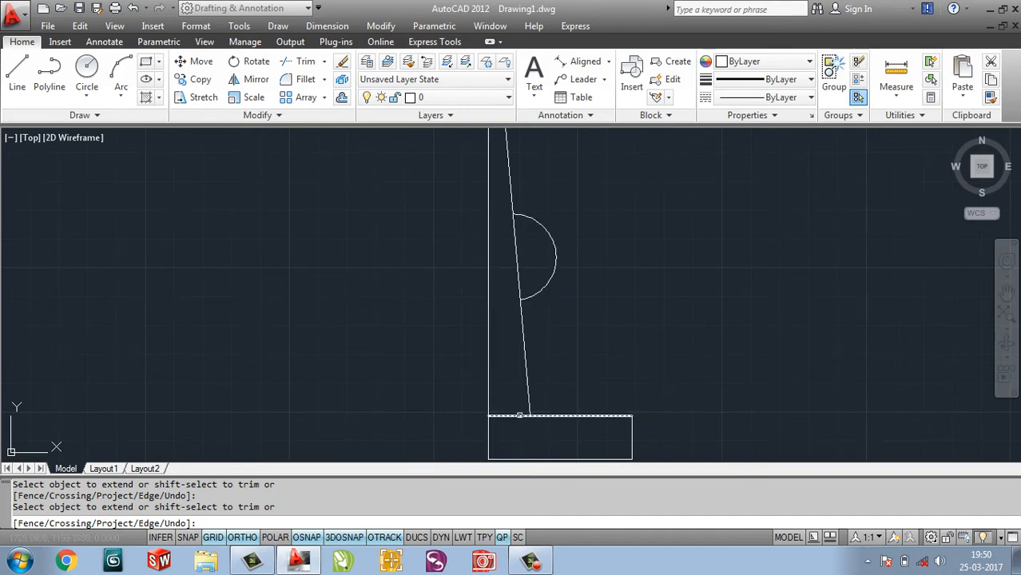
left_click(519, 288)
scroll(514, 263, "down", 4)
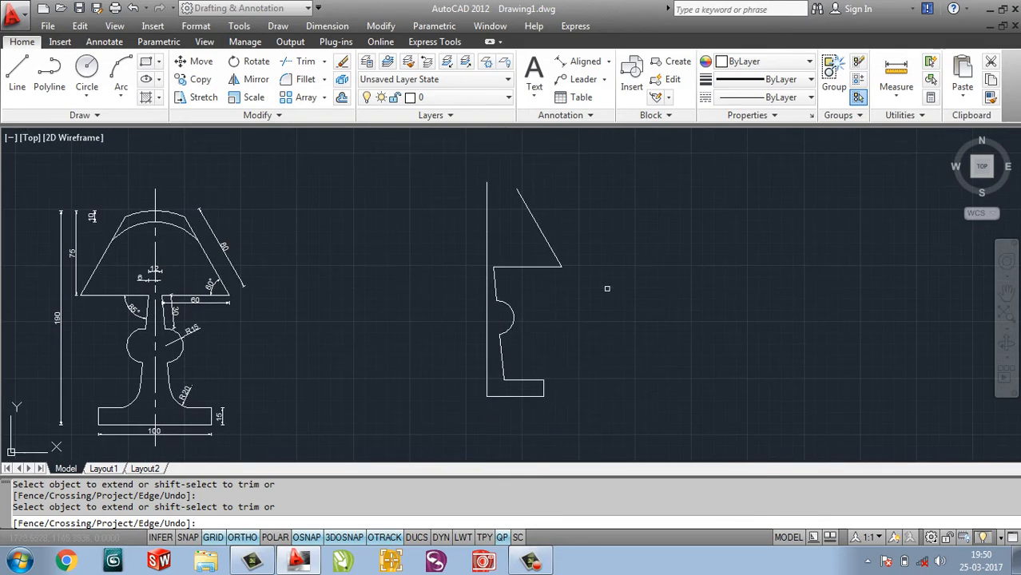
key("Escape")
Draw a circle of radius 20 tangent to the lower neck line and the base's top edge
scroll(511, 342, "up", 4)
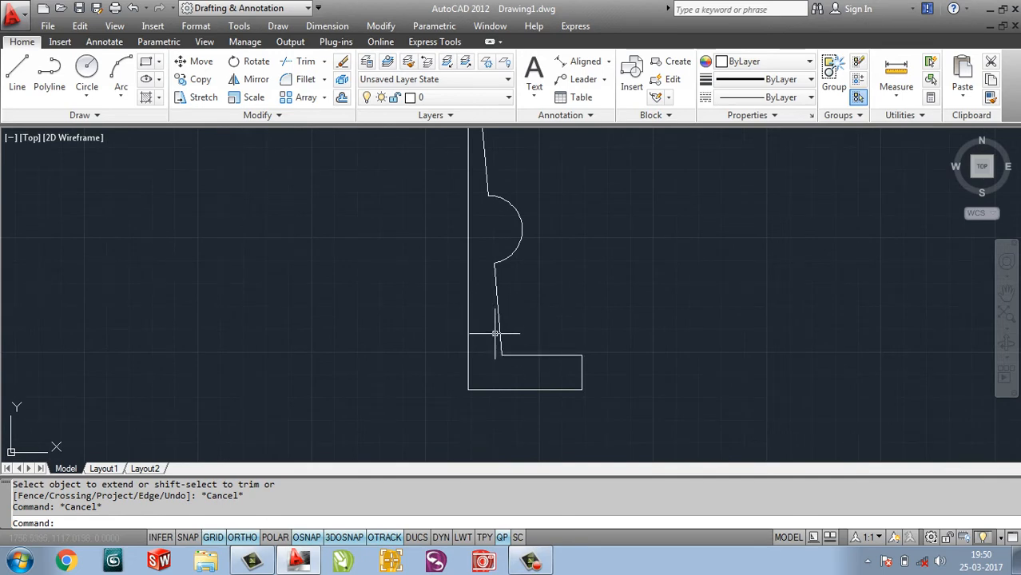
left_click(87, 92)
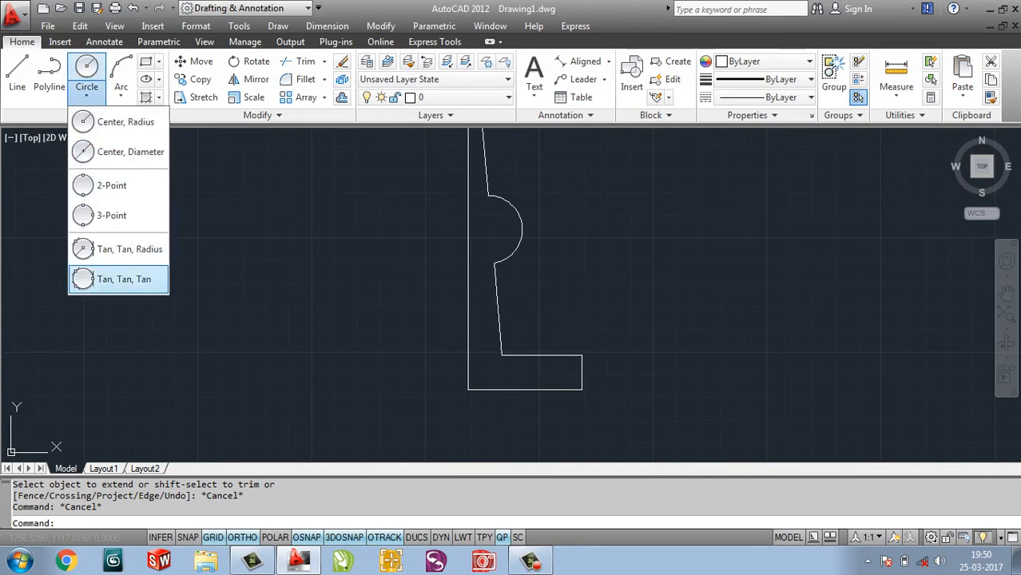
left_click(120, 250)
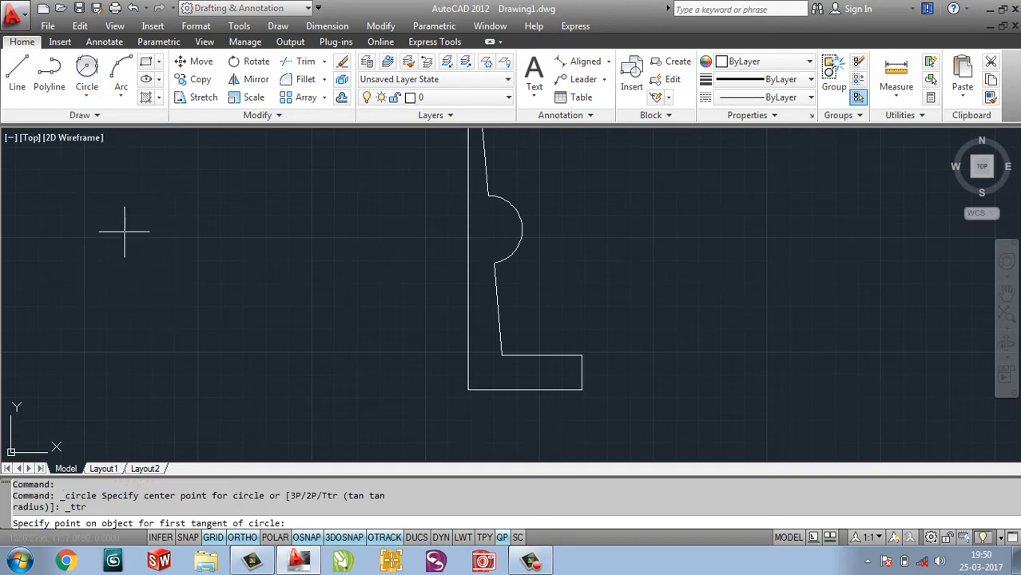
left_click(499, 323)
left_click(528, 355)
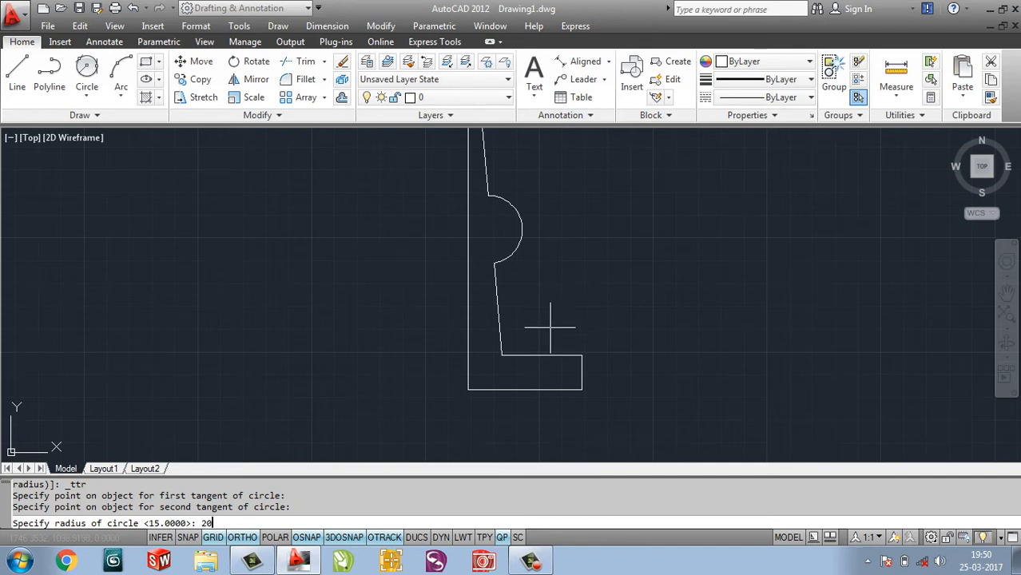
key("Return")
middle_click_drag(469, 318, 757, 297)
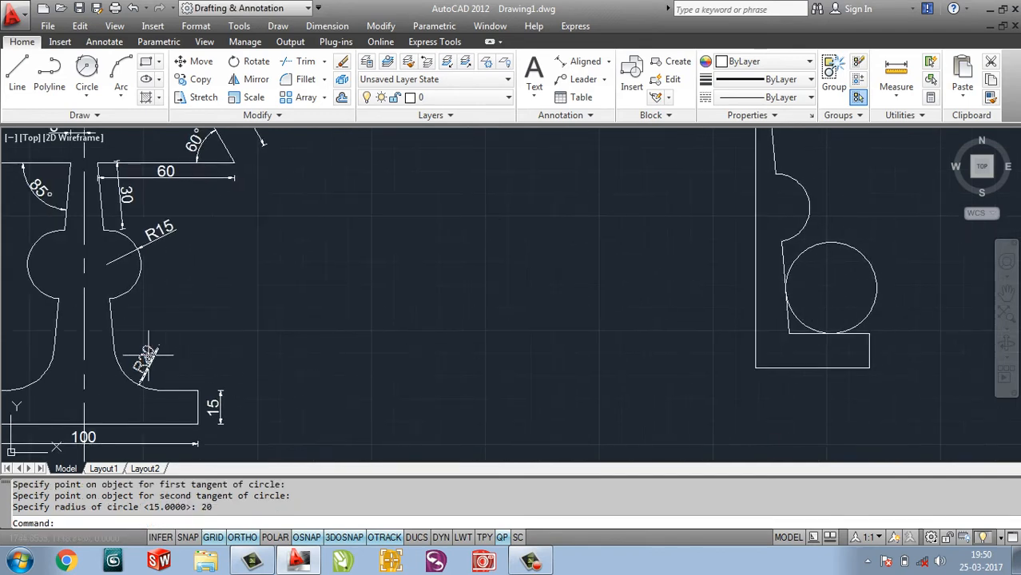
middle_click_drag(599, 335, 526, 365)
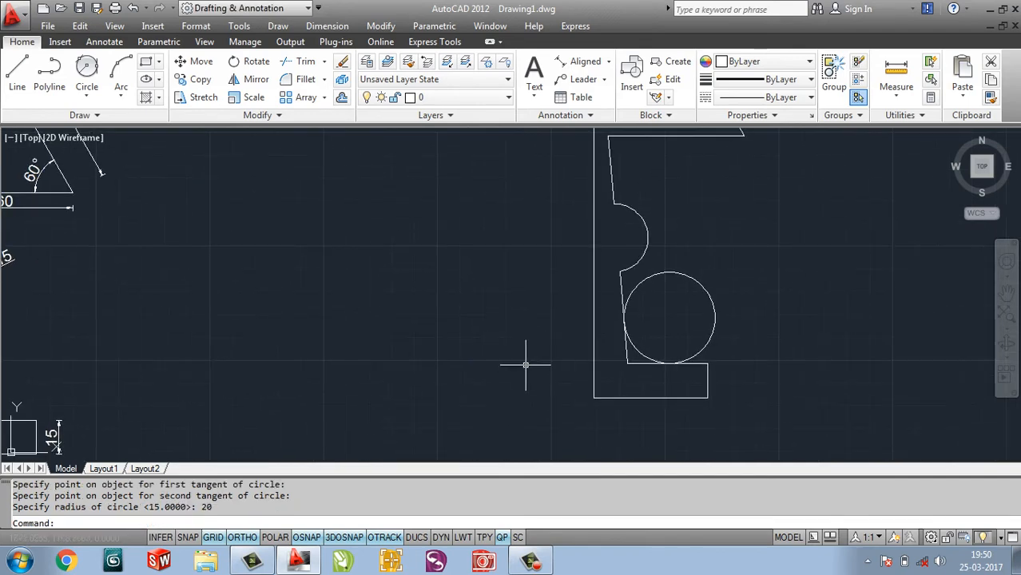
Trim the radius-20 circle, the lower neck line and the base's top edge to leave a smooth tangent curve between neck and base
type("tr")
key("Return")
key("Return")
left_click(750, 319)
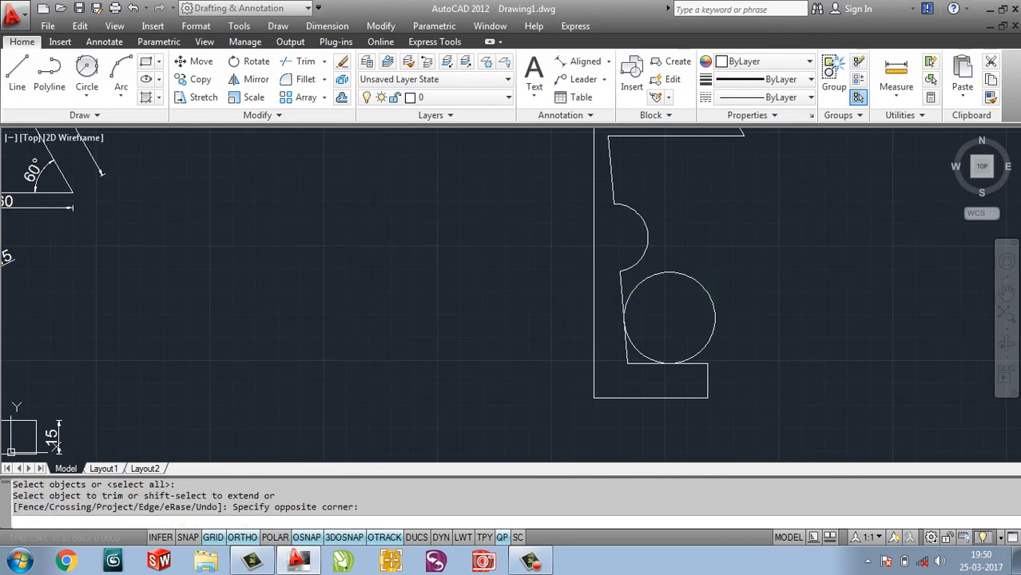
left_click(617, 334)
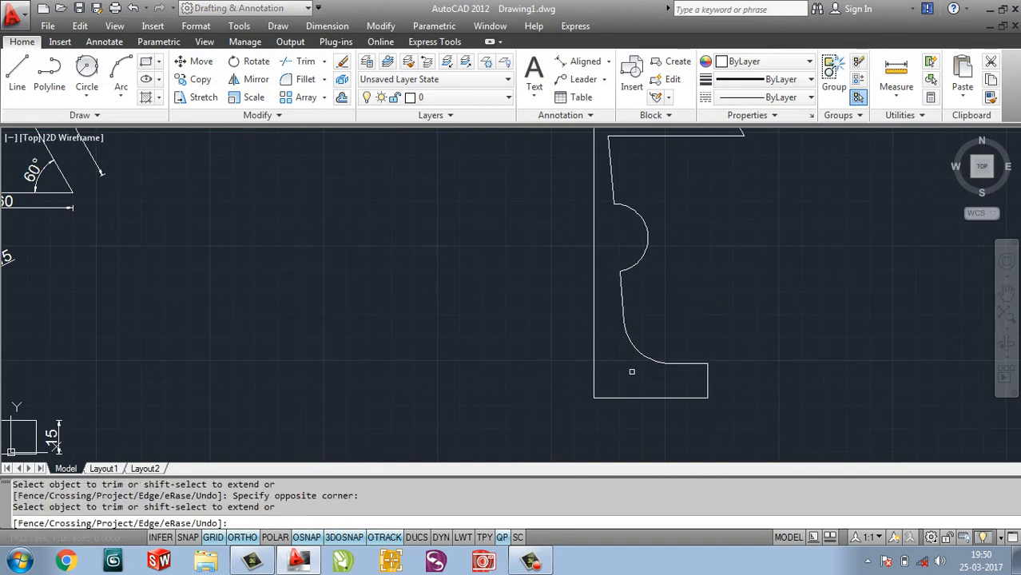
key("Return")
Mirror the half lamp profile about the vertical axis line, keeping the source objects
middle_click_drag(786, 302, 761, 348)
scroll(764, 324, "down", 2)
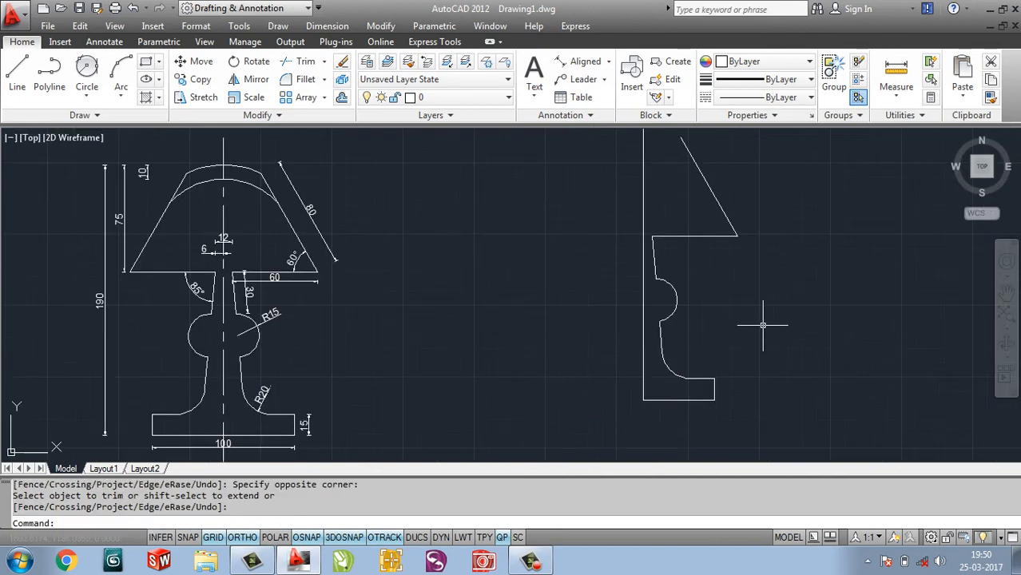
mouse_move(756, 308)
middle_mouse_down()
mouse_move(693, 346)
mouse_move(712, 365)
mouse_move(713, 348)
middle_mouse_up()
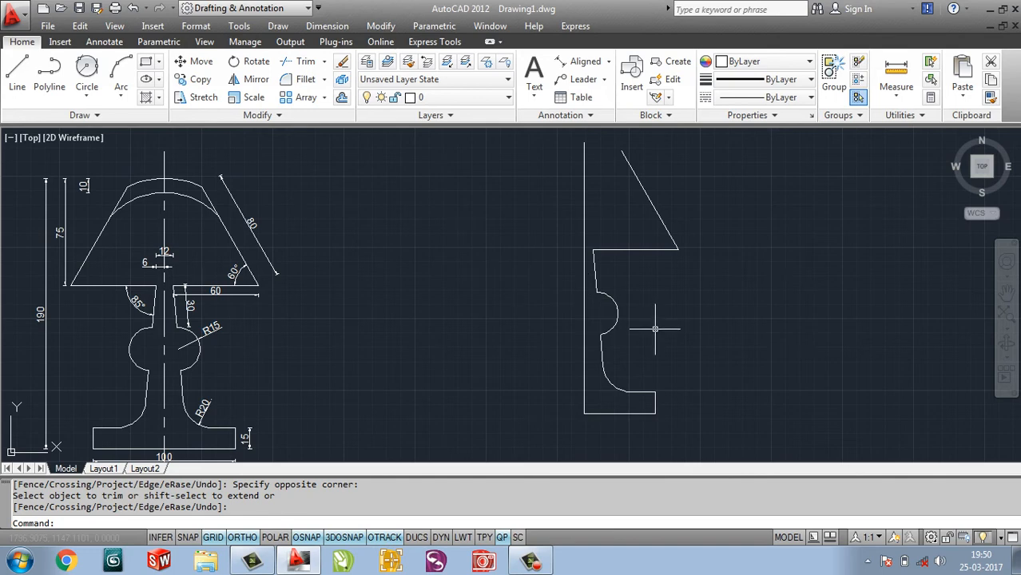
type("mi")
key("Return")
left_click(697, 402)
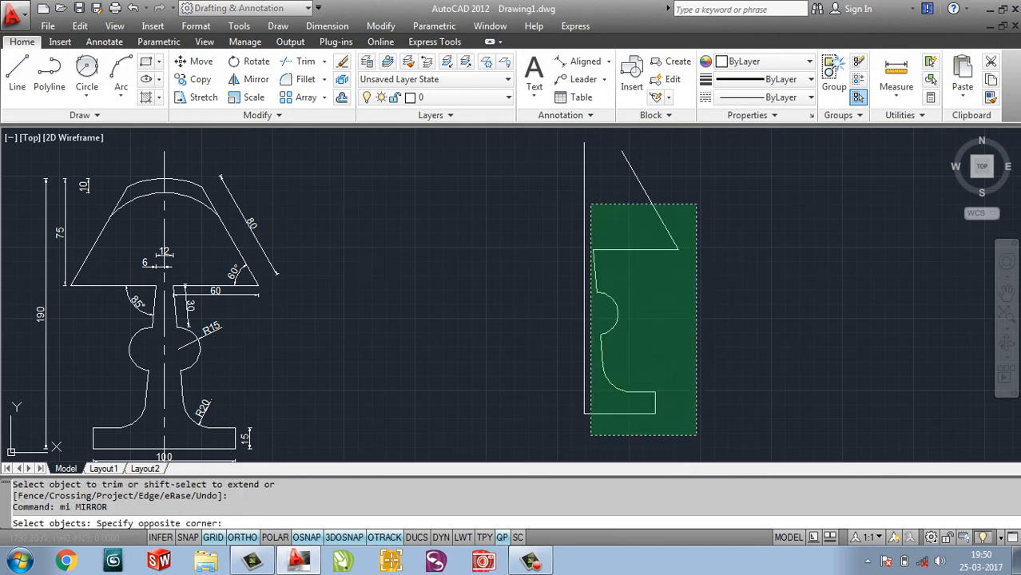
left_click(590, 204)
key("Return")
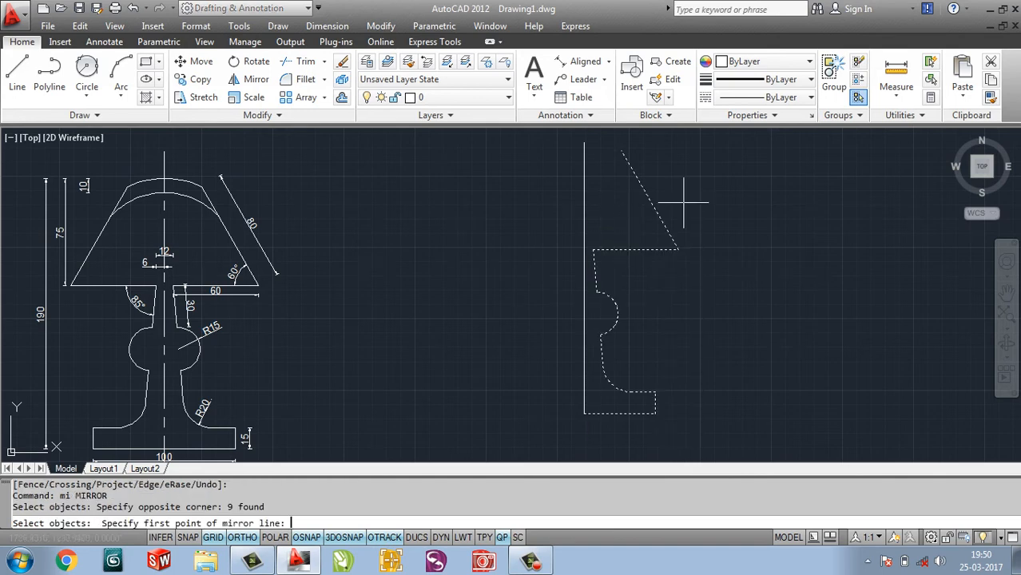
left_click(584, 143)
left_click(584, 413)
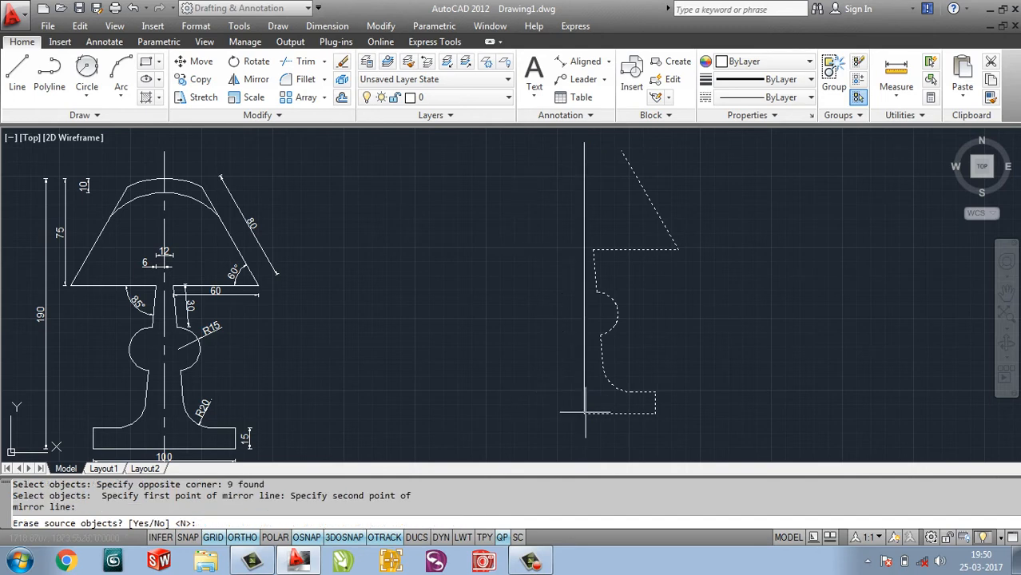
key("Return")
Draw a three-point arc joining the shade's two upper ends through the top of the vertical axis
middle_click_drag(588, 269, 604, 336)
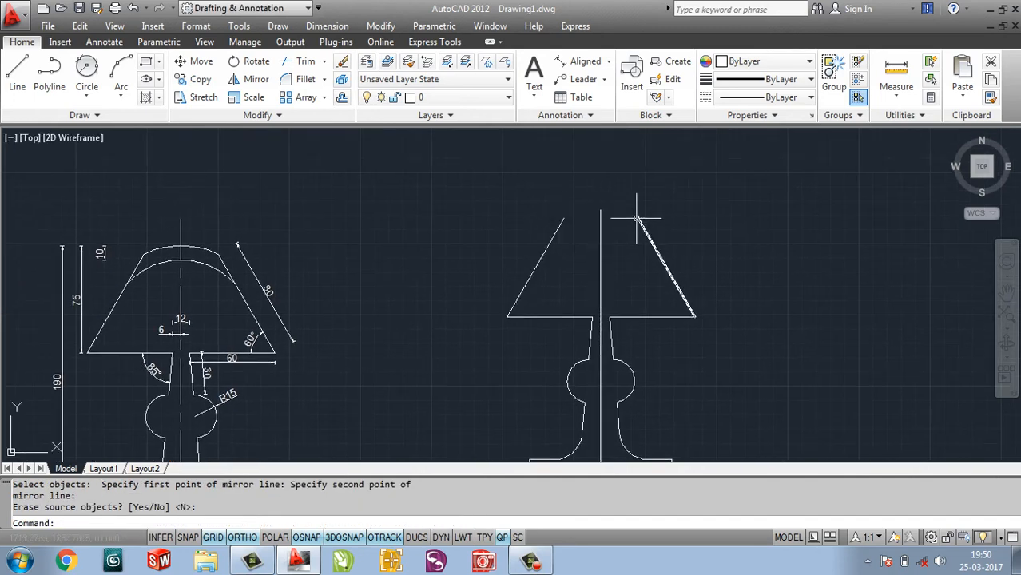
left_click(121, 68)
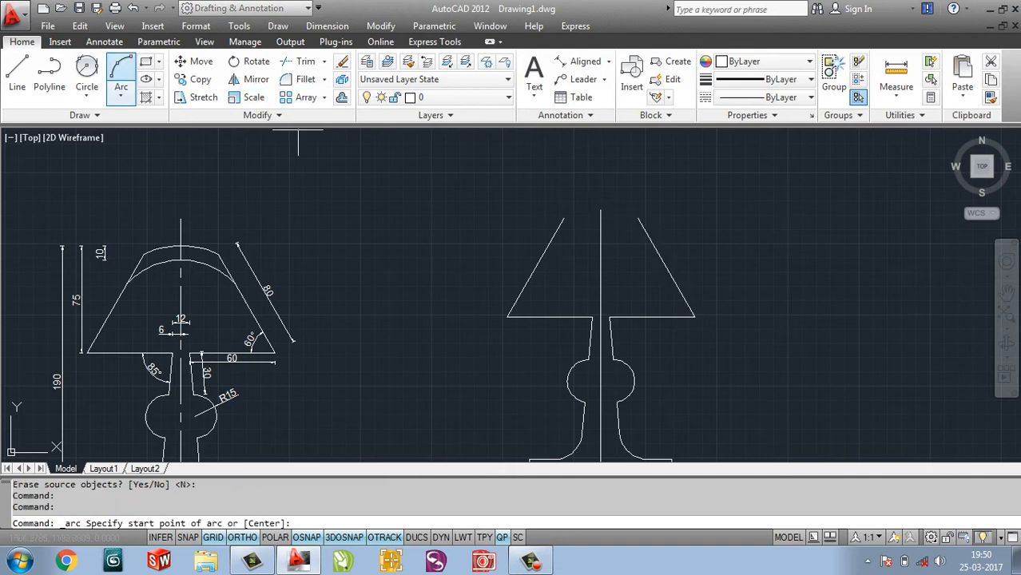
left_click(563, 218)
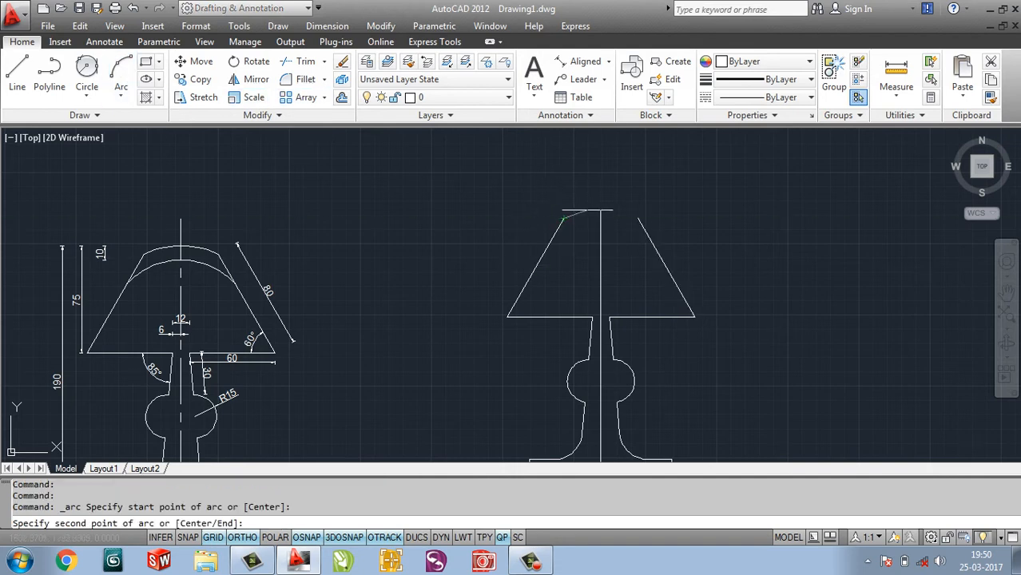
left_click(600, 210)
left_click(638, 217)
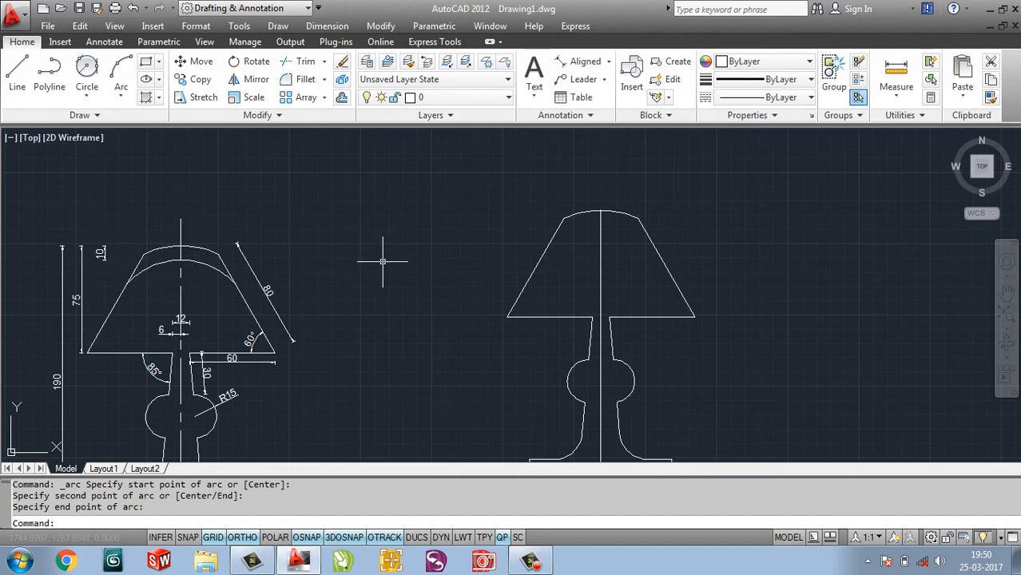
Offset the shade's top arc 10 units downward into the shade
type("o")
key("Return")
type("10")
key("Return")
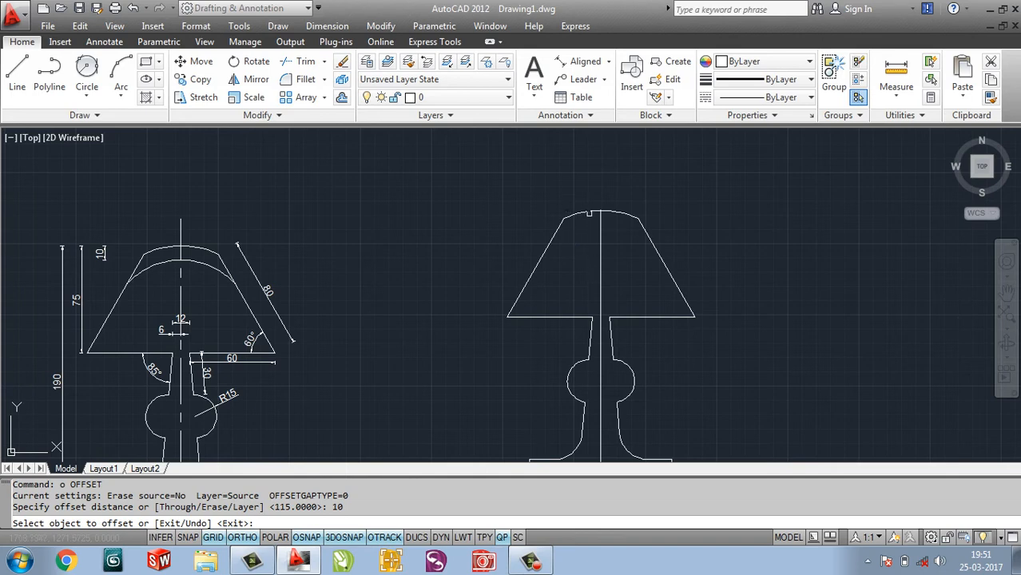
left_click(589, 213)
left_click(577, 258)
key("Return")
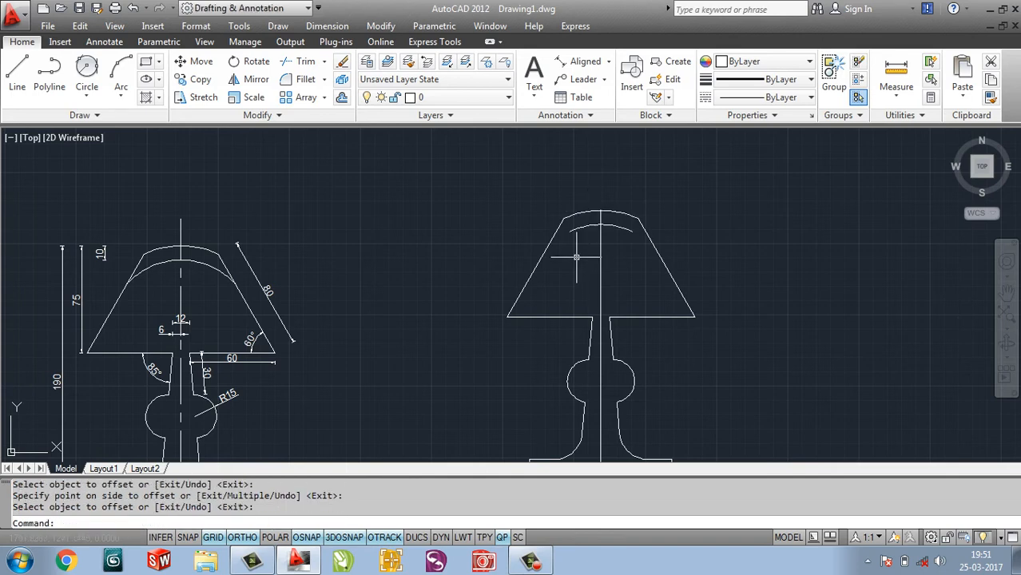
Extend both ends of the inner arc to the shade's slanted sides
type("ex")
key("Return")
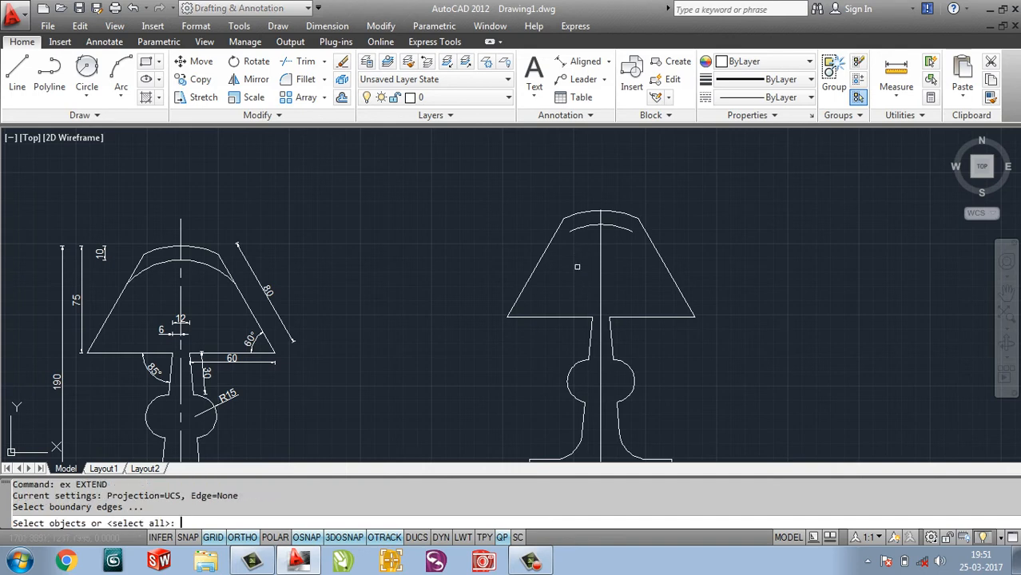
key("Return")
left_click(579, 227)
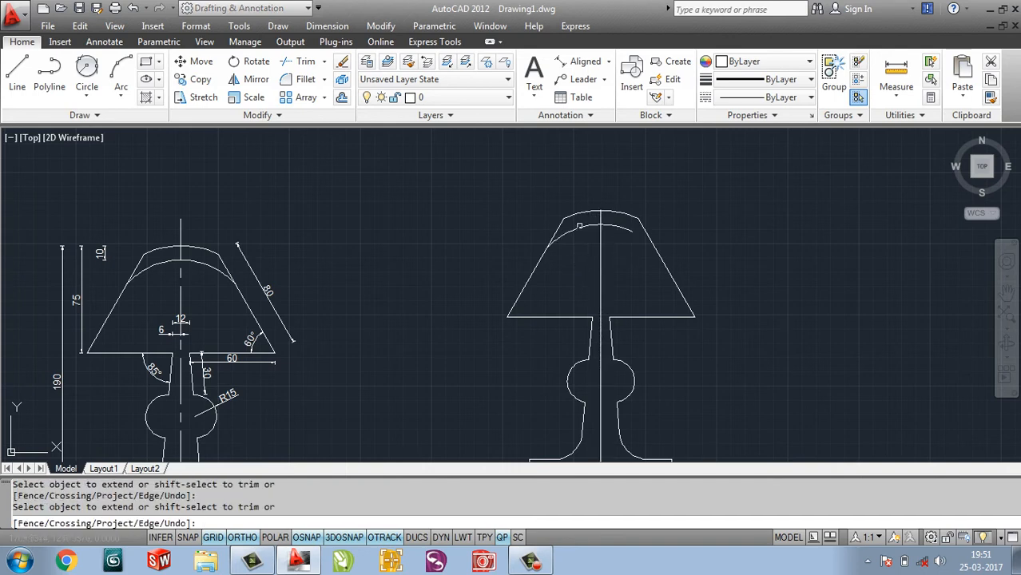
left_click(615, 230)
key("Return")
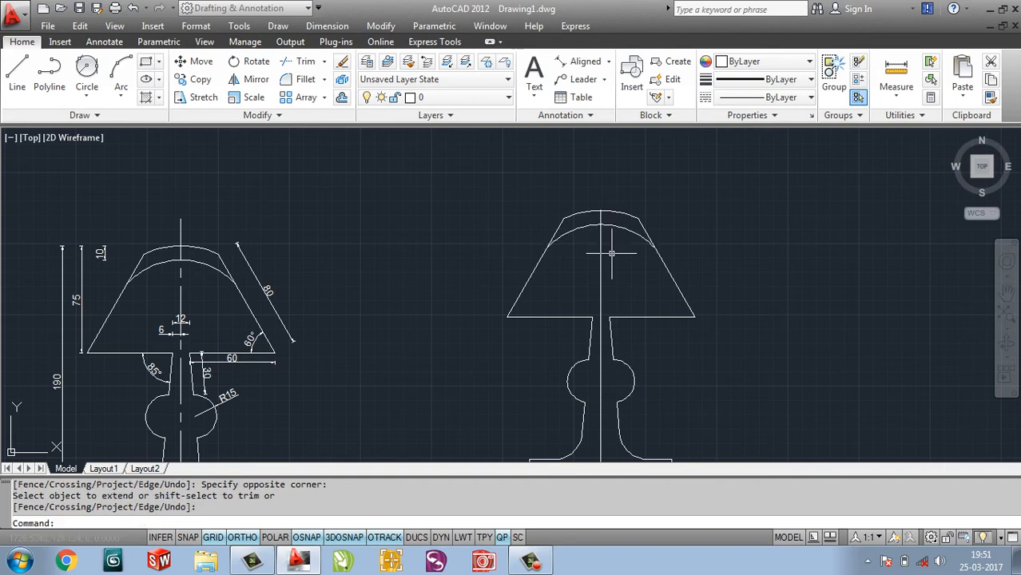
Select the CENTER linetype for loading from acadiso.lin, skip reloading it and close the Linetype Manager
middle_click_drag(612, 280, 599, 232)
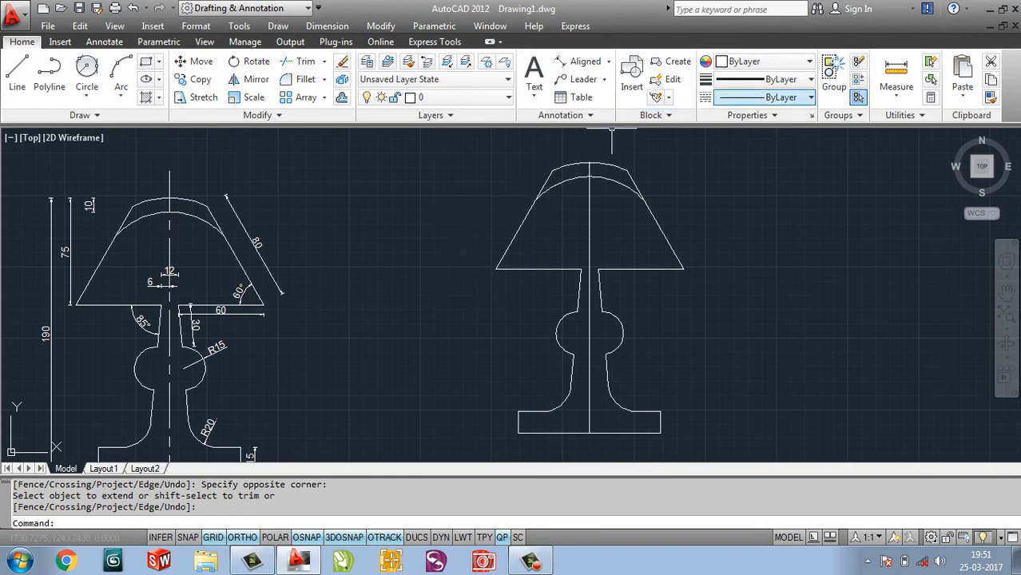
middle_click_drag(604, 152, 602, 169)
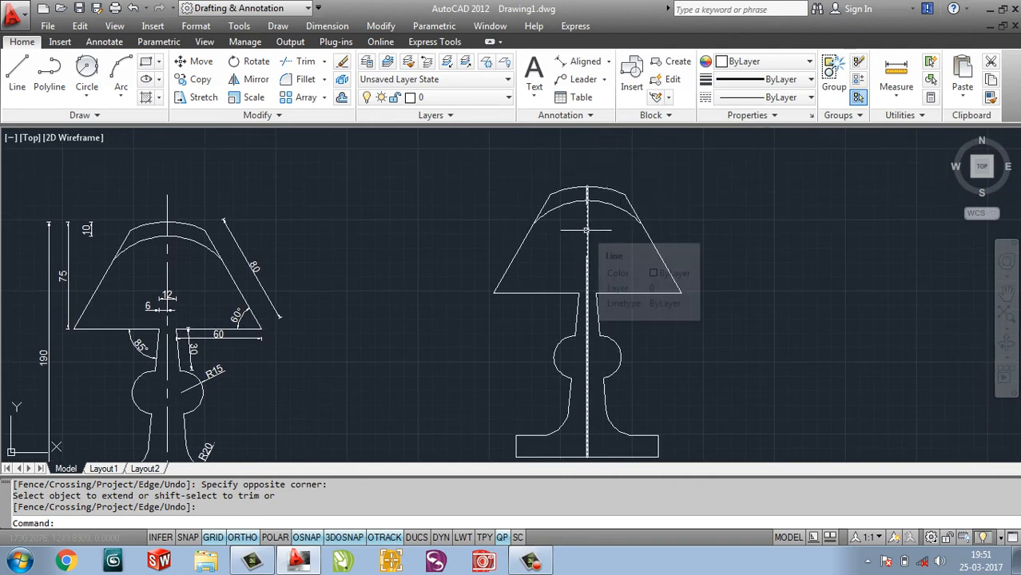
left_click(767, 97)
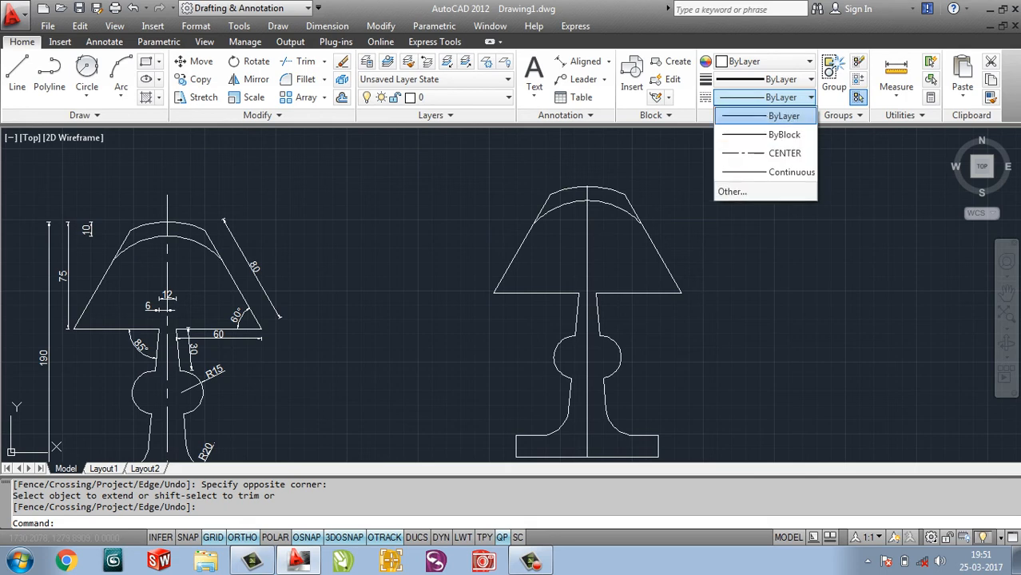
left_click(738, 191)
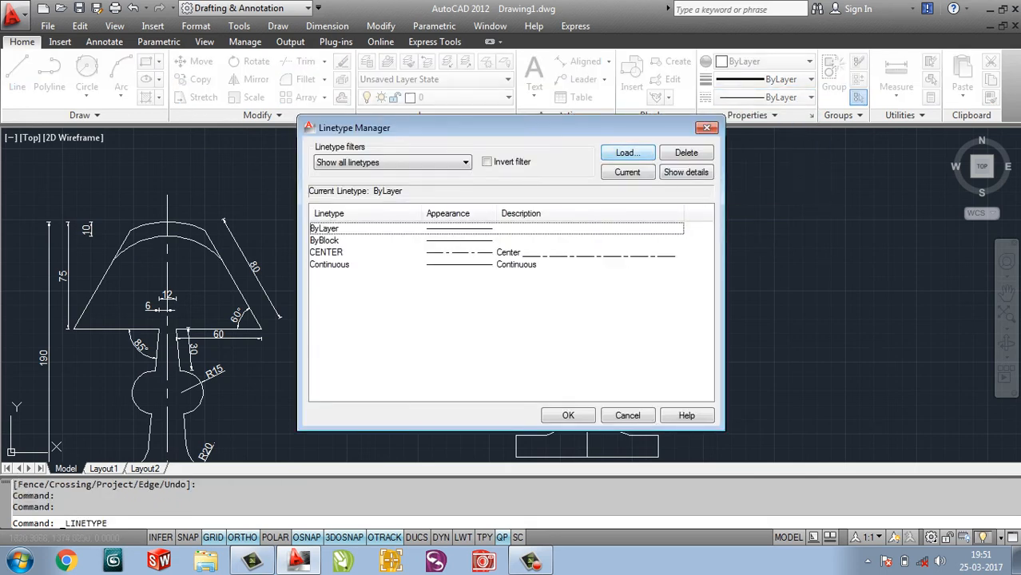
left_click(628, 152)
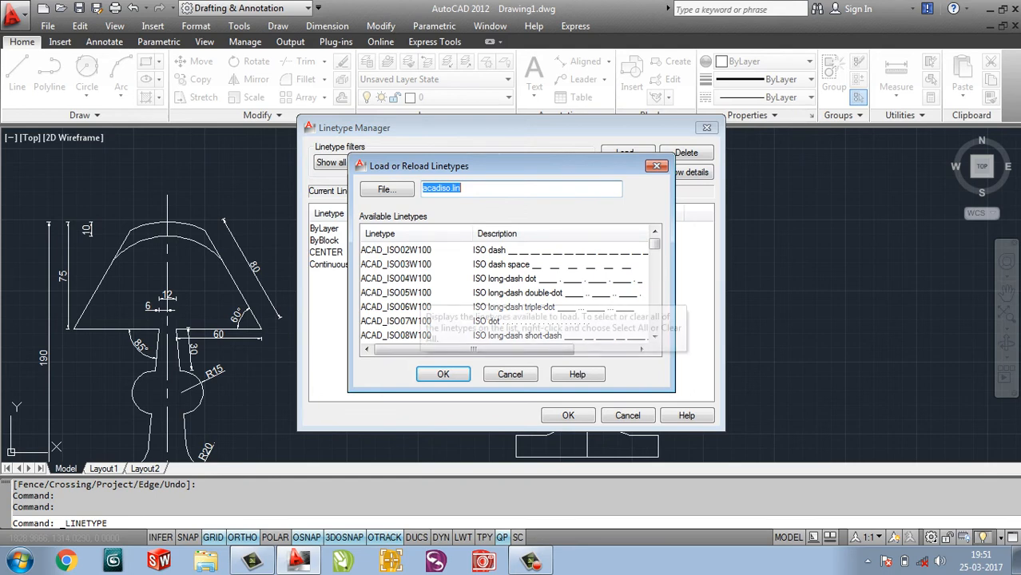
left_click(396, 278)
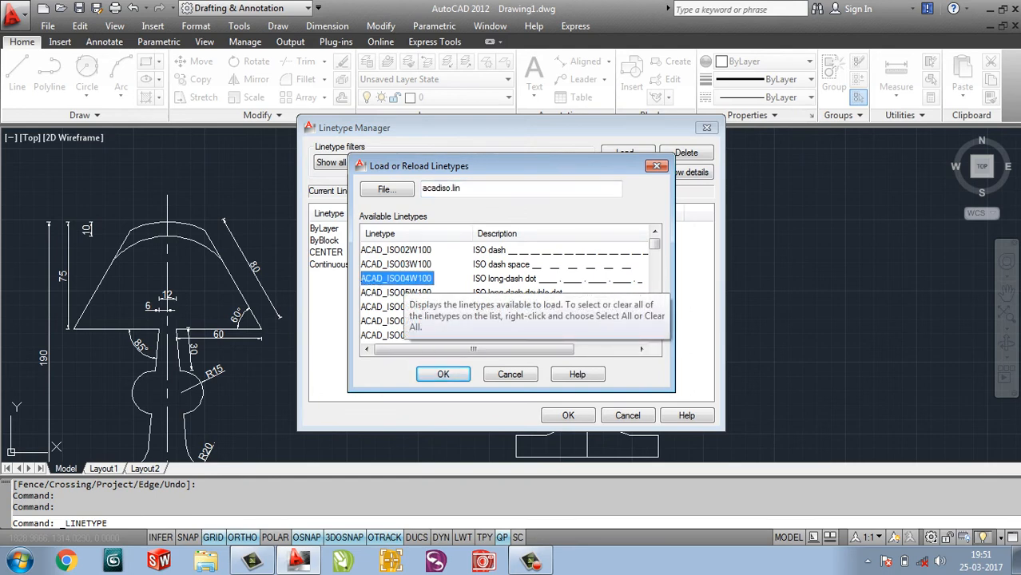
key("c")
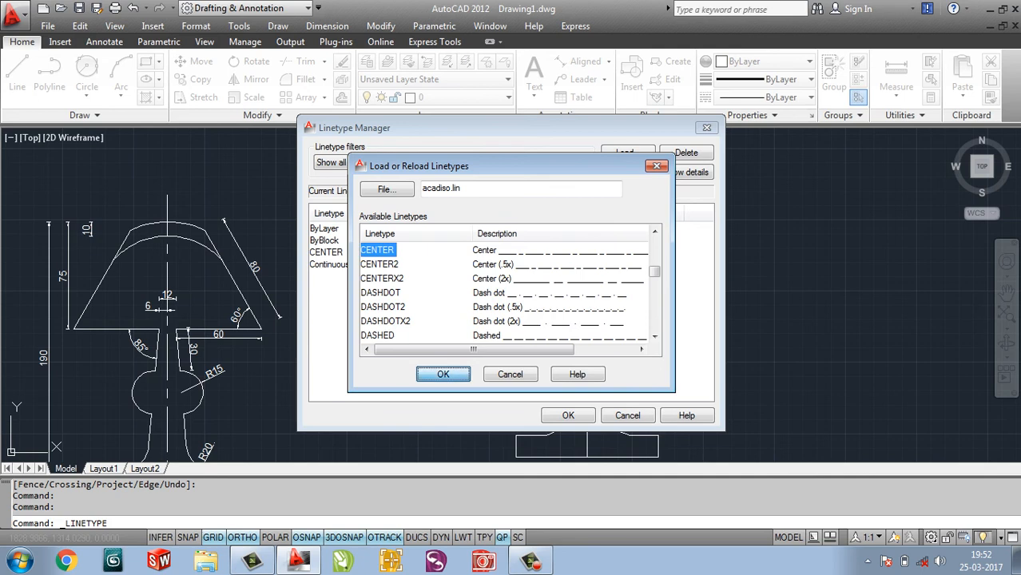
key("Return")
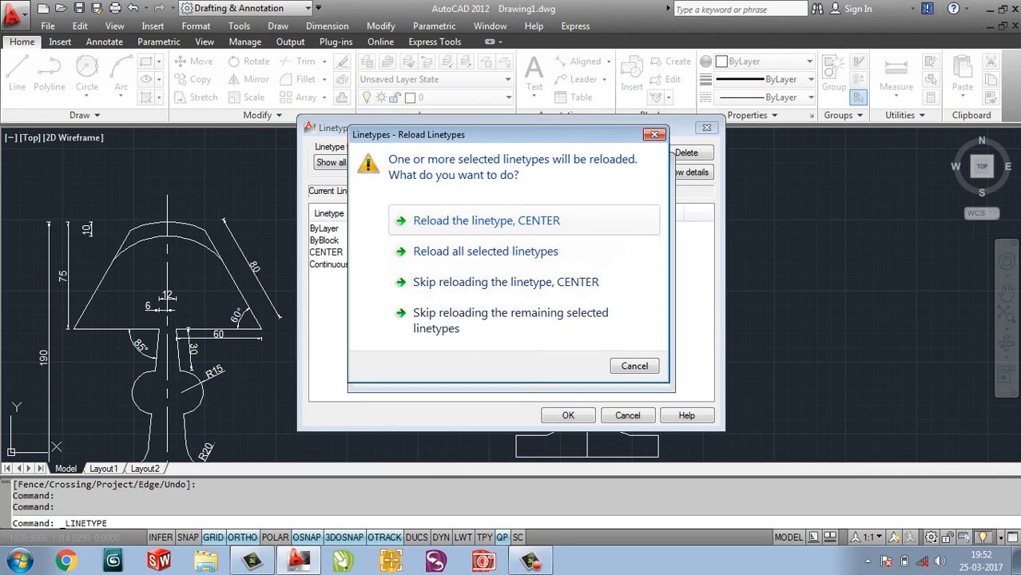
left_click(508, 321)
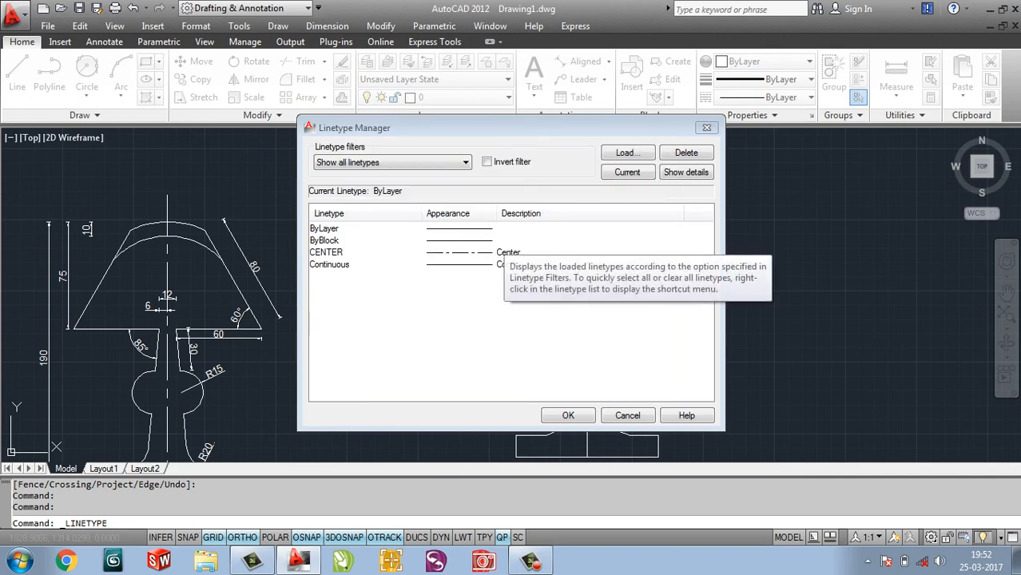
left_click(569, 415)
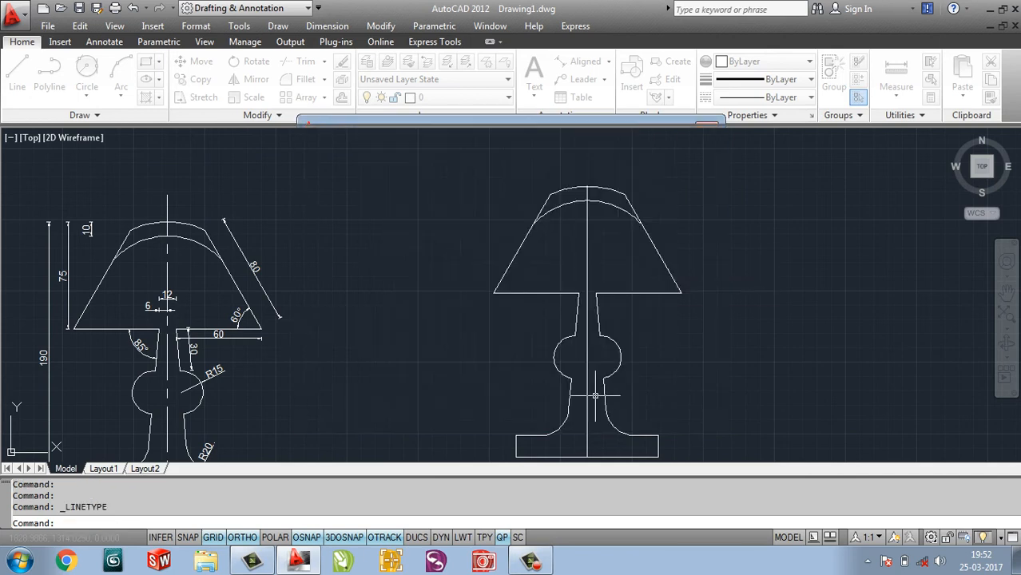
Change the lamp's vertical axis line to the CENTER linetype and clear the selection
left_click(595, 384)
left_click(581, 402)
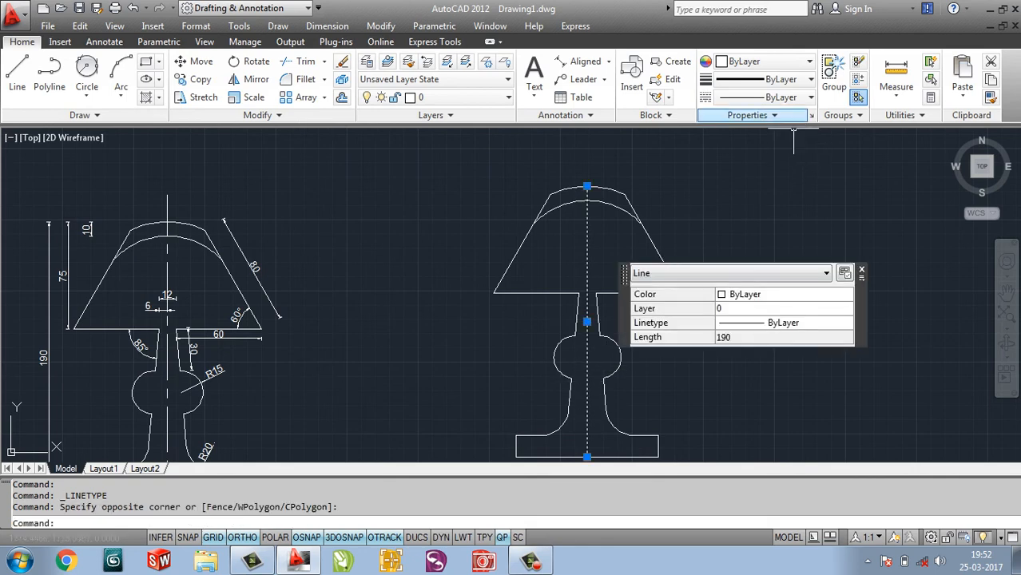
left_click(807, 96)
left_click(785, 152)
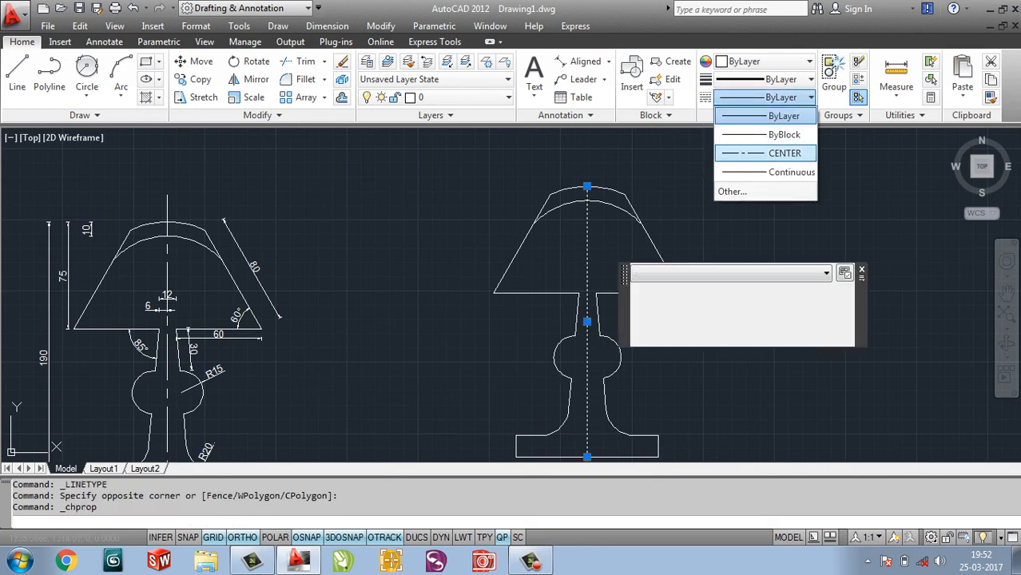
key("Escape")
key("Escape")
key("Escape")
Scale the lamp's vertical centre line by a factor of 1.2 about its midpoint
middle_click_drag(610, 305, 649, 266)
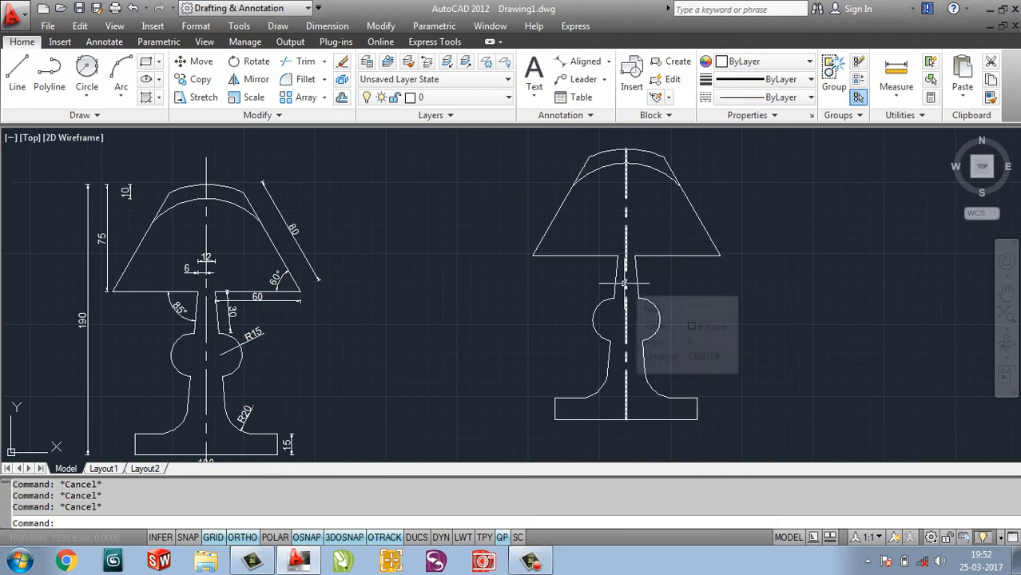
mouse_move(339, 325)
middle_mouse_down()
mouse_move(404, 318)
mouse_move(467, 276)
middle_mouse_up()
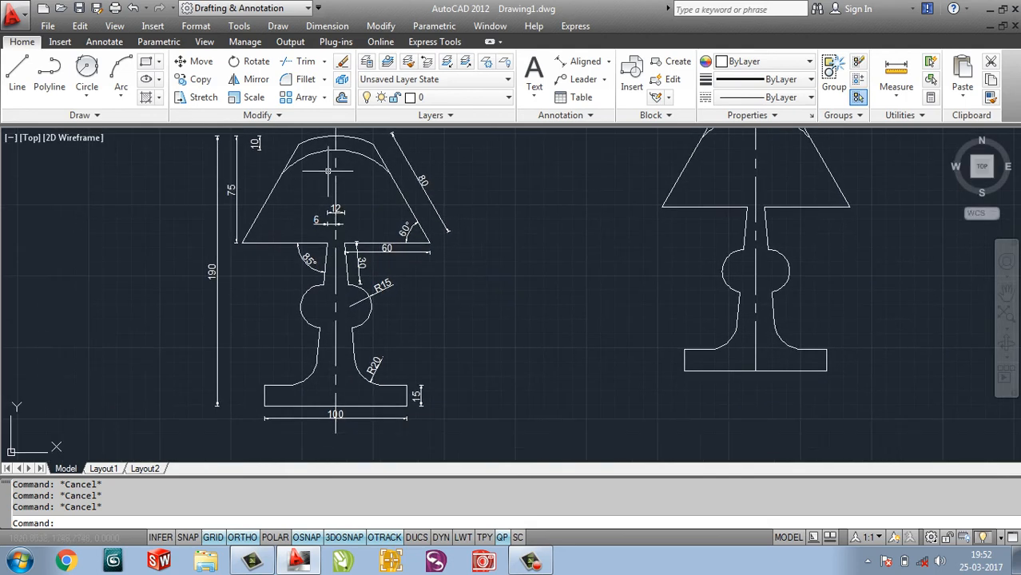
middle_click_drag(328, 165, 328, 282)
middle_click_drag(342, 344, 336, 182)
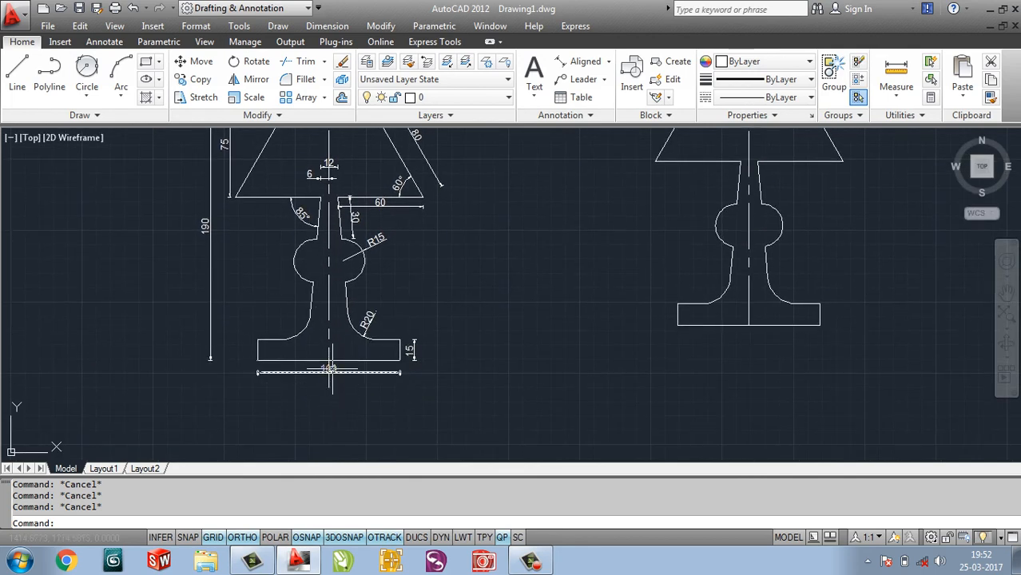
middle_click_drag(506, 299, 354, 398)
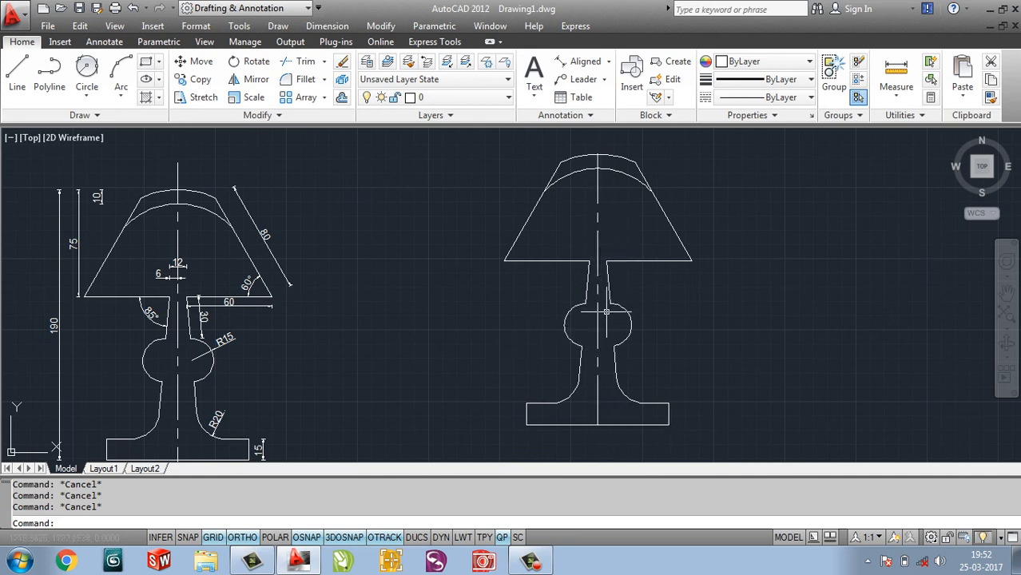
type("c")
key("Return")
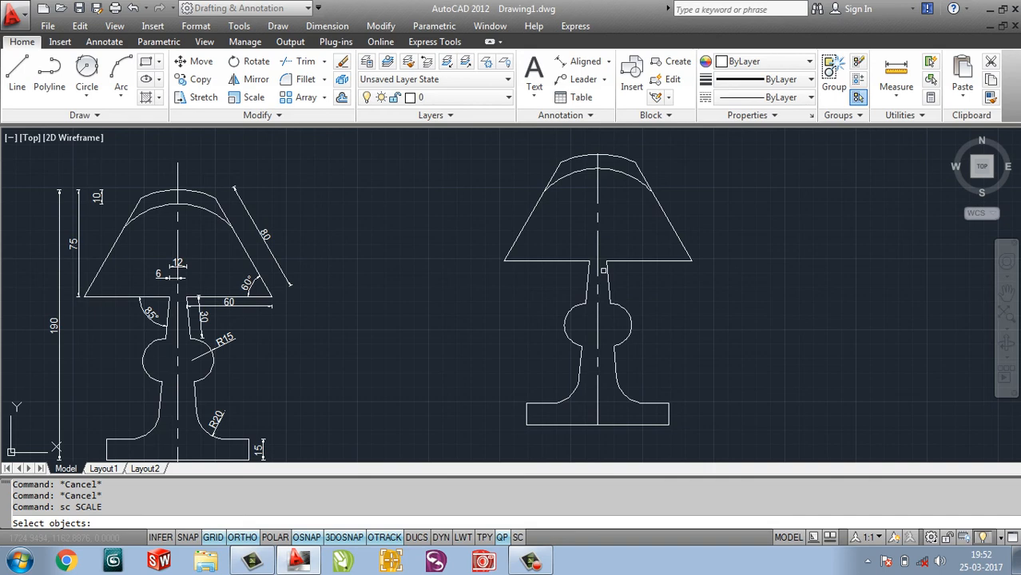
left_click(620, 216)
left_click(582, 248)
key("Return")
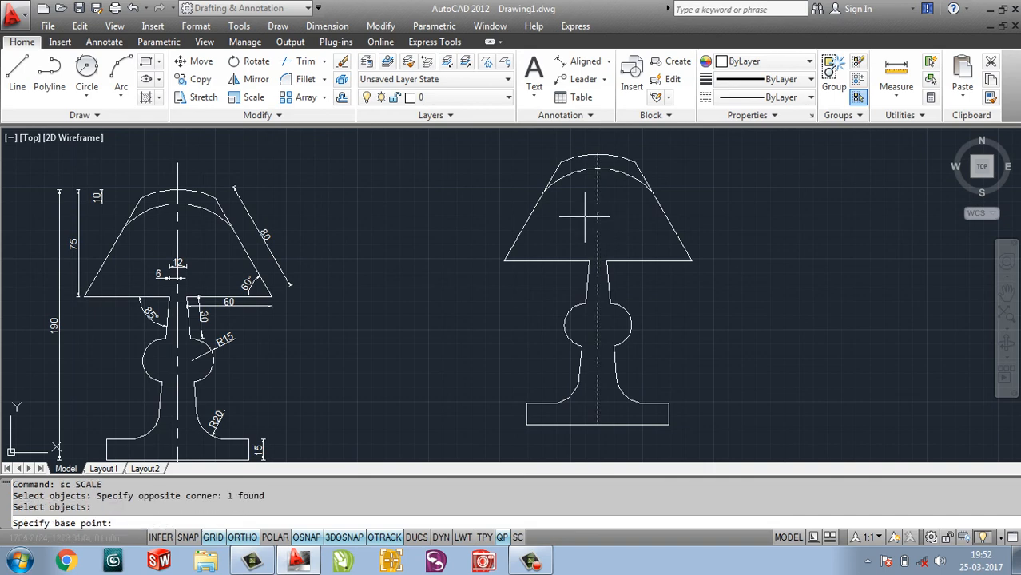
left_click(597, 291)
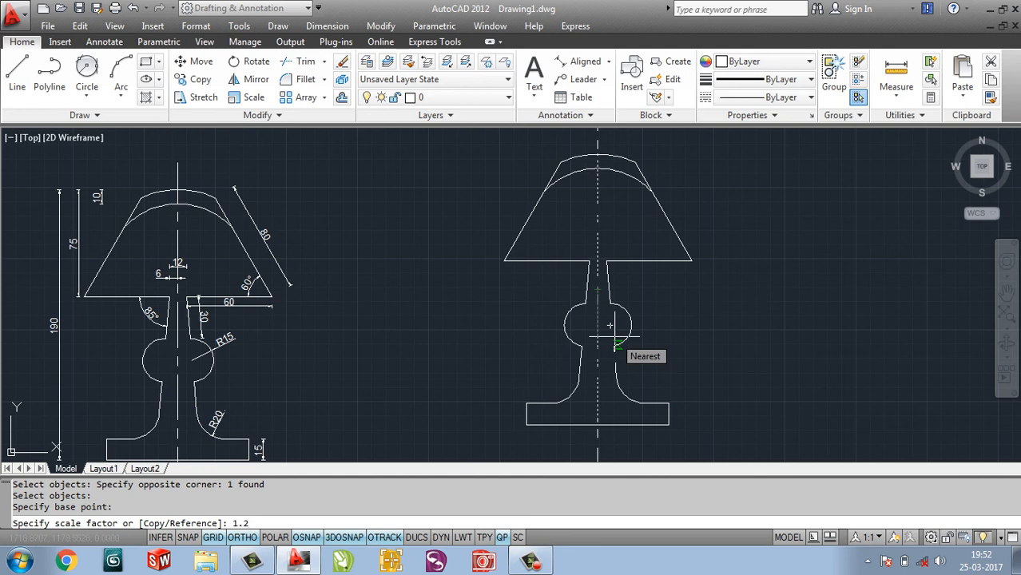
key("Return")
mouse_move(614, 338)
middle_mouse_down()
mouse_move(601, 342)
mouse_move(612, 306)
mouse_move(589, 361)
mouse_move(589, 320)
mouse_move(591, 339)
middle_mouse_up()
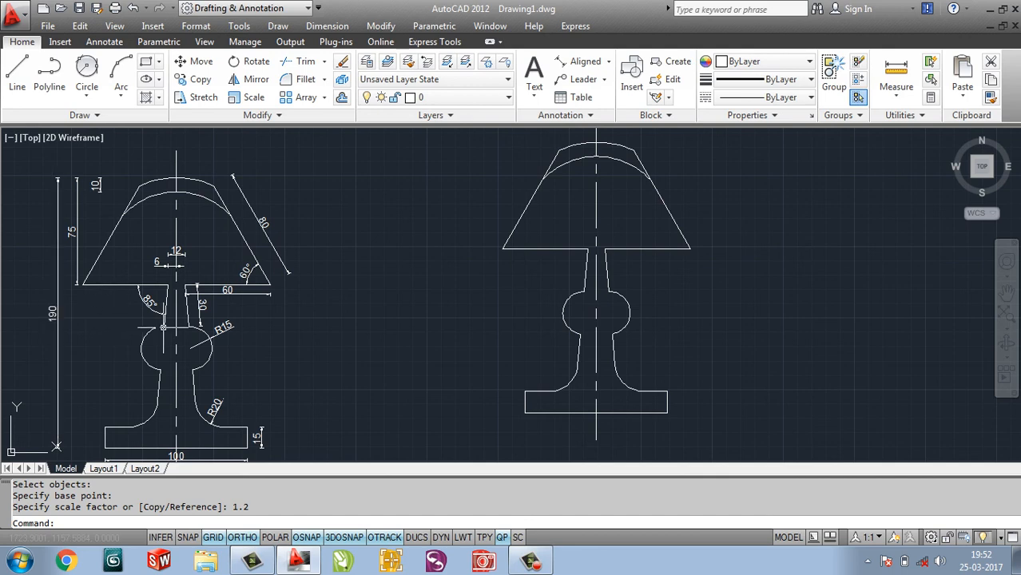
middle_click_drag(601, 367, 593, 383)
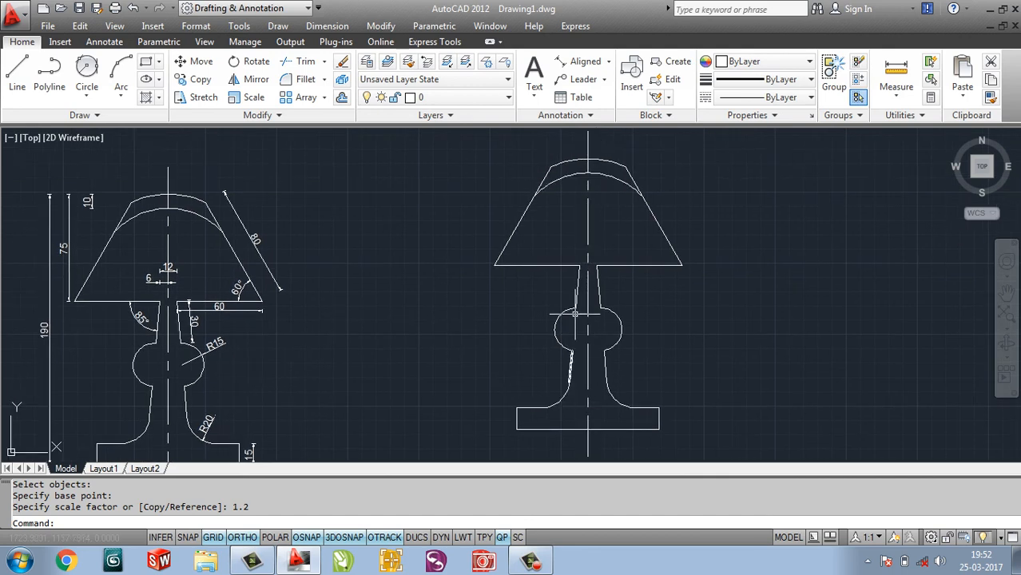
middle_click_drag(713, 347, 831, 312)
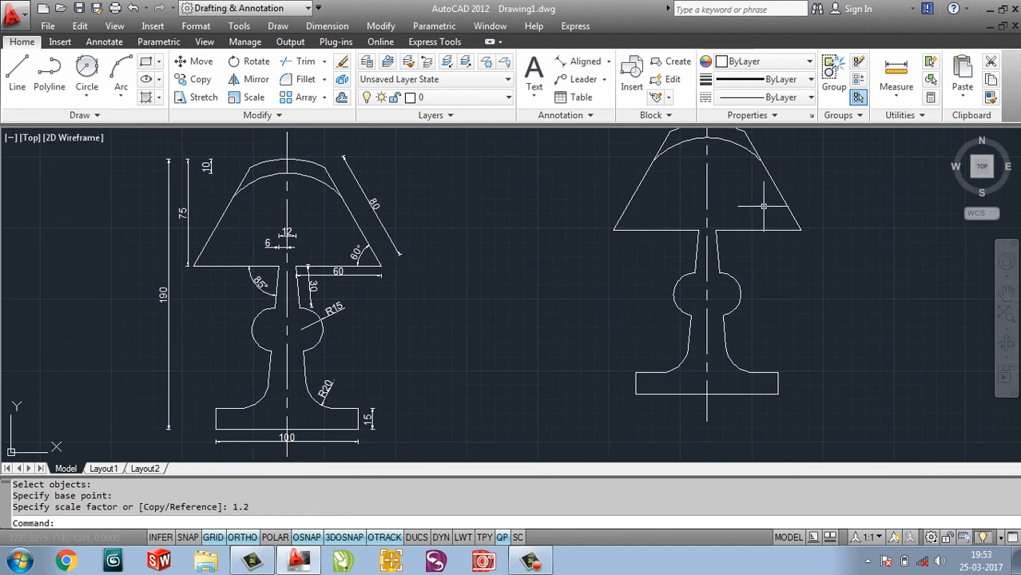
middle_click_drag(657, 286, 615, 306)
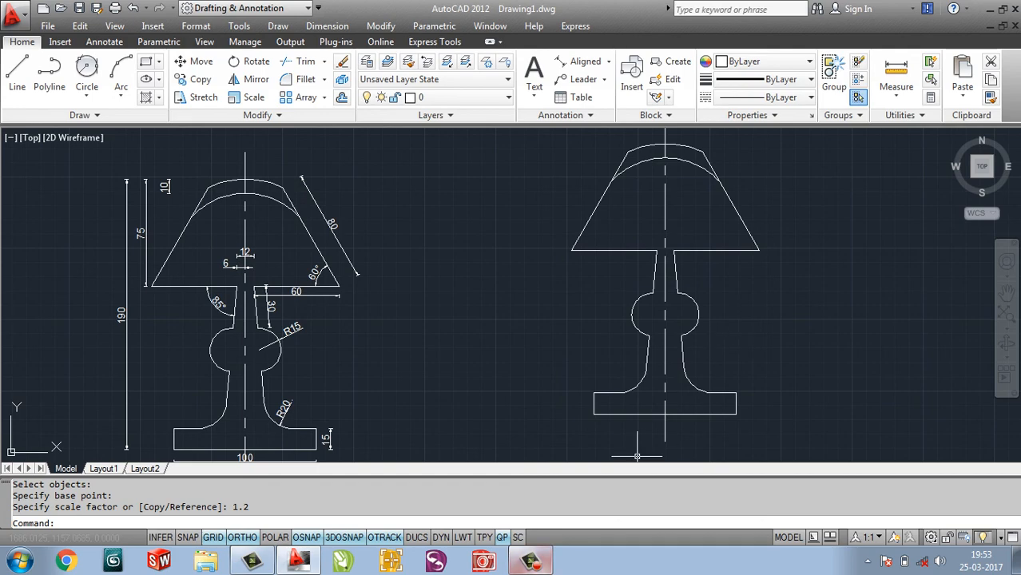